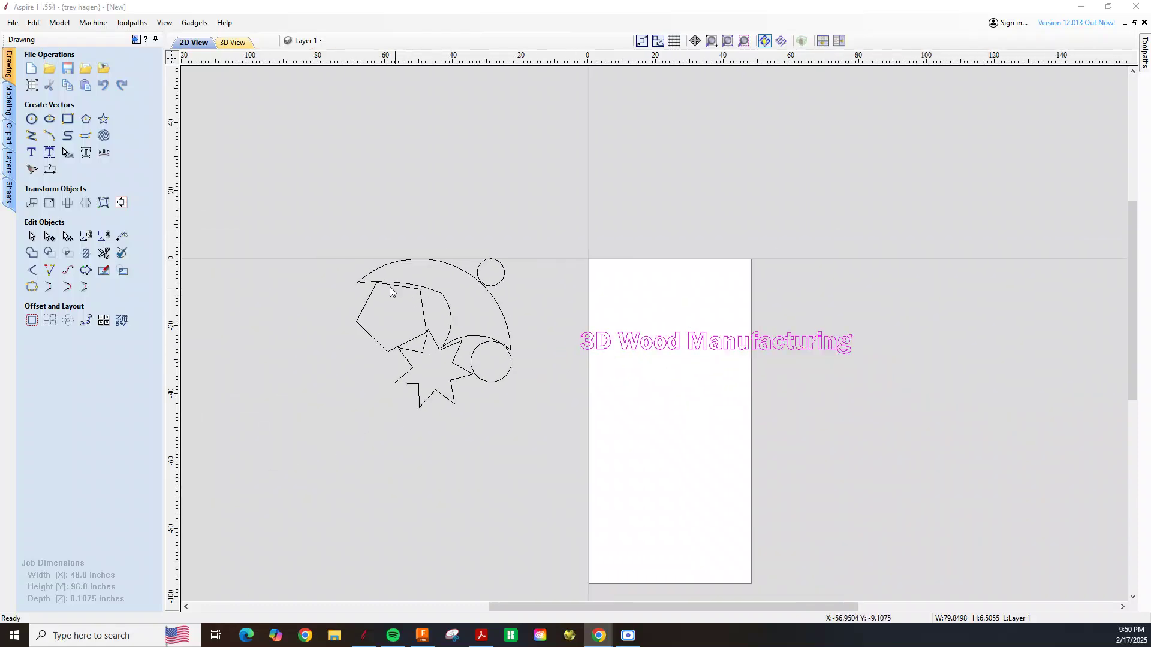
- Marquee-select the shapes and 3D Wood Manufacturing text and nudge them onto the sheet
{"action": "left_click_drag", "start_coordinate": [290, 200], "coordinate": [1014, 478]}
{"action": "scroll", "coordinate": [962, 432], "scroll_direction": "down", "scroll_amount": 2}
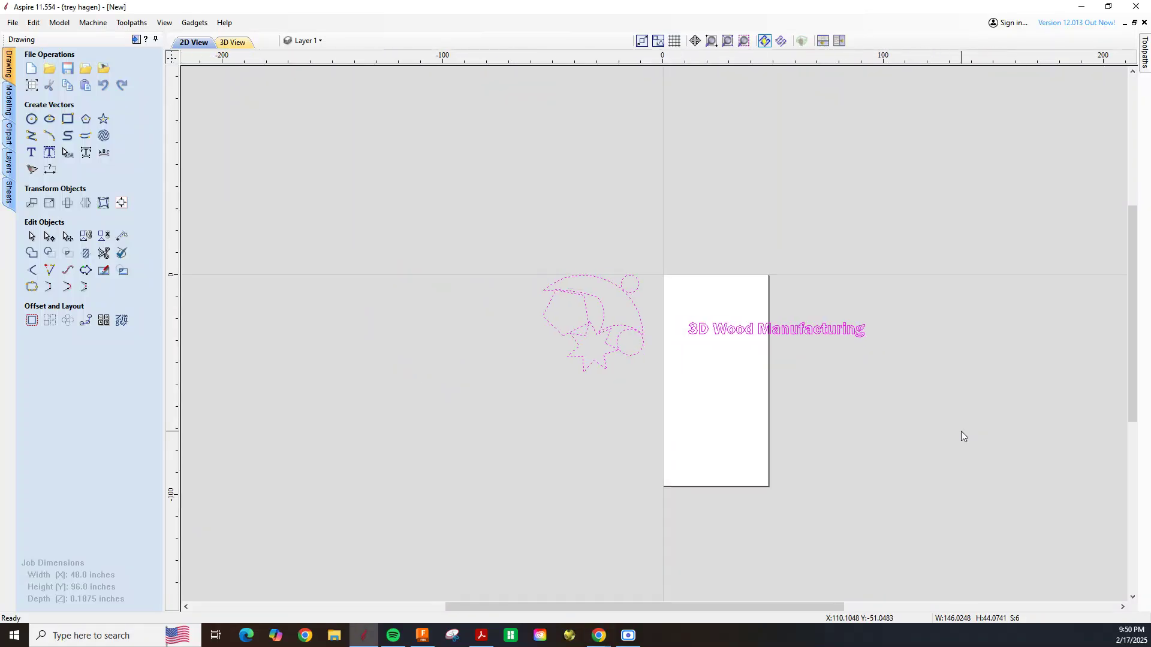
{"action": "key", "text": "Right"}
{"action": "key", "text": "Right"}
{"action": "key", "text": "Right"}
{"action": "key", "text": "Right"}
{"action": "key", "text": "Right"}
{"action": "key", "text": "Right"}
{"action": "key", "text": "Right"}
{"action": "key", "text": "Right"}
{"action": "key", "text": "Right"}
{"action": "key", "text": "Right"}
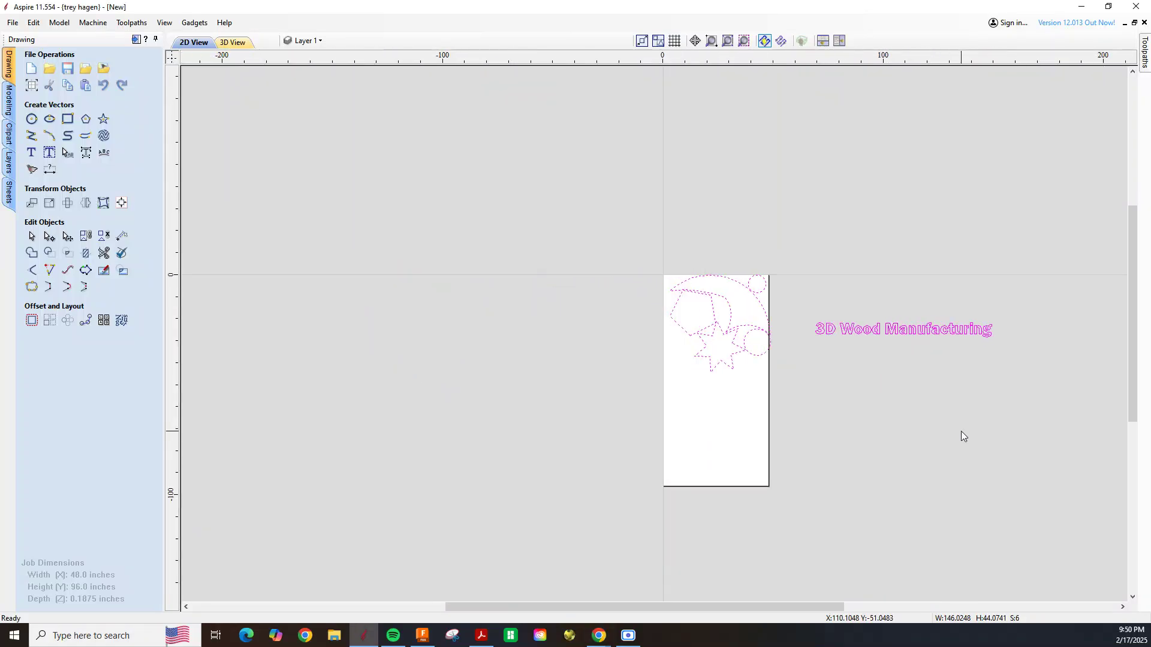
{"action": "key", "text": "Down"}
{"action": "key", "text": "Down"}
{"action": "key", "text": "Left"}
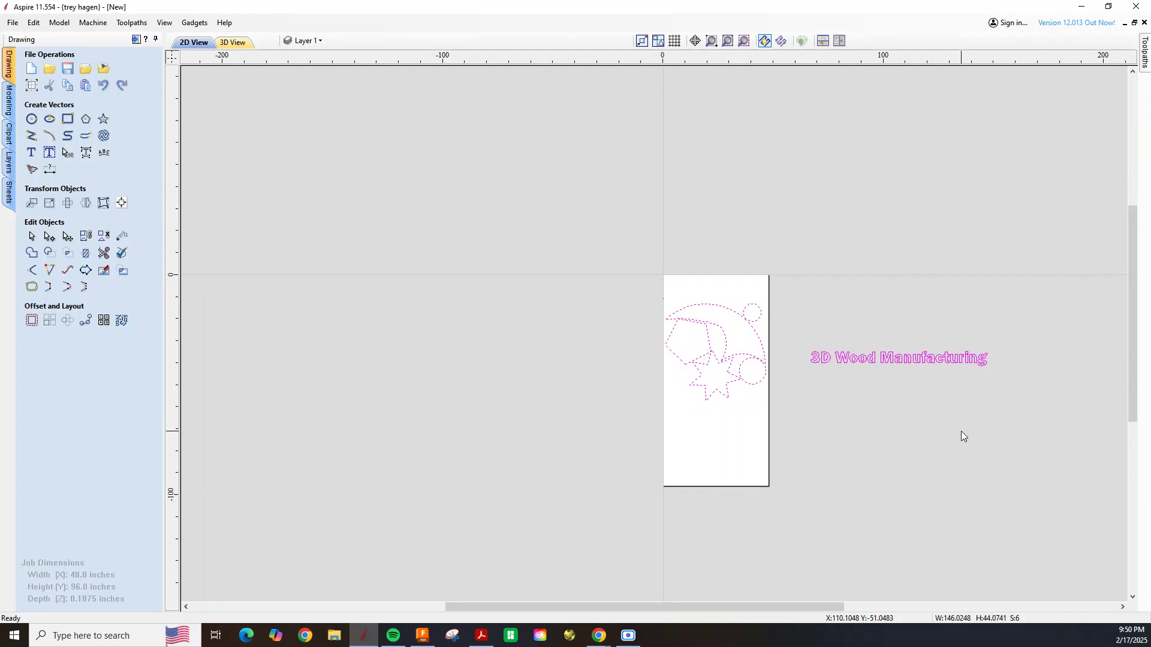
- Move the pentagon left and the crescent up and left, off the sheet
{"action": "left_click", "coordinate": [822, 410]}
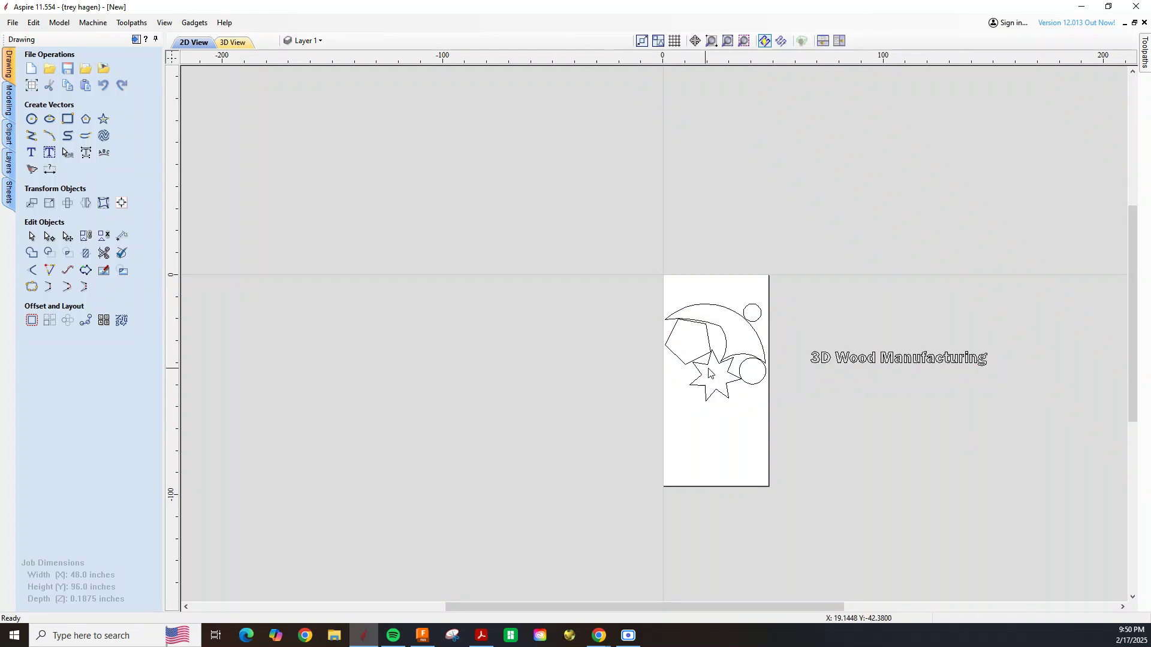
{"action": "left_click", "coordinate": [636, 346]}
{"action": "key", "text": "Left"}
{"action": "key", "text": "Left"}
{"action": "key", "text": "Left"}
{"action": "key", "text": "Left"}
{"action": "key", "text": "Left"}
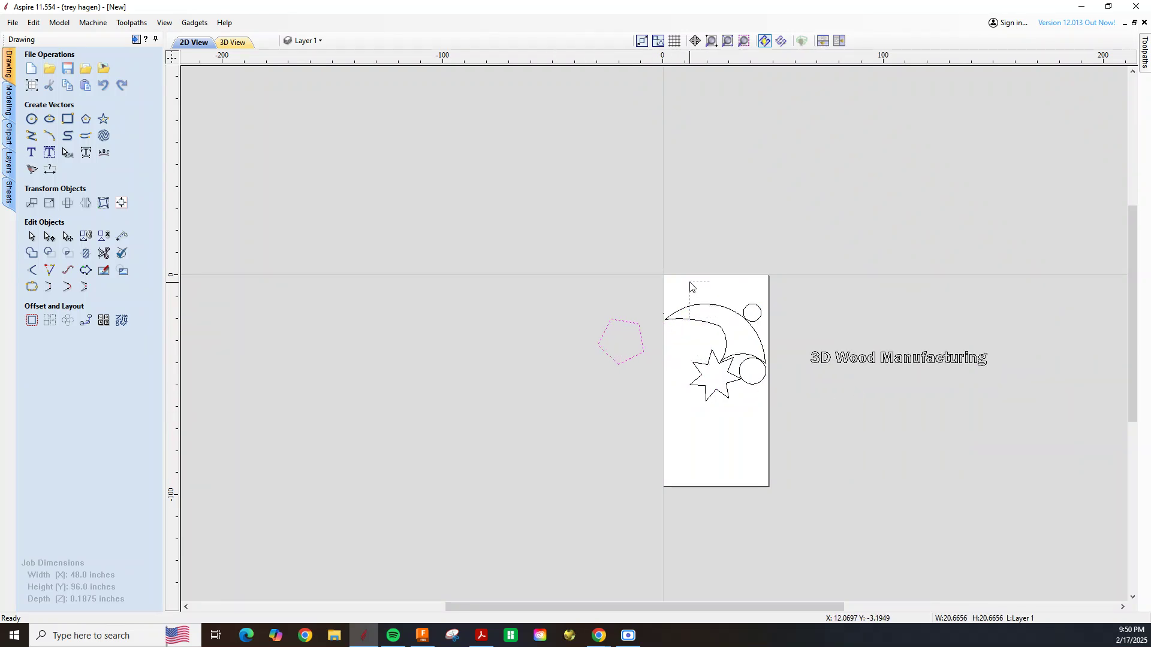
{"action": "left_click", "coordinate": [688, 286]}
{"action": "key", "text": "Up"}
{"action": "key", "text": "Up"}
{"action": "key", "text": "Up"}
{"action": "key", "text": "Up"}
{"action": "key", "text": "Left"}
{"action": "key", "text": "Left"}
{"action": "key", "text": "Left"}
{"action": "key", "text": "Left"}
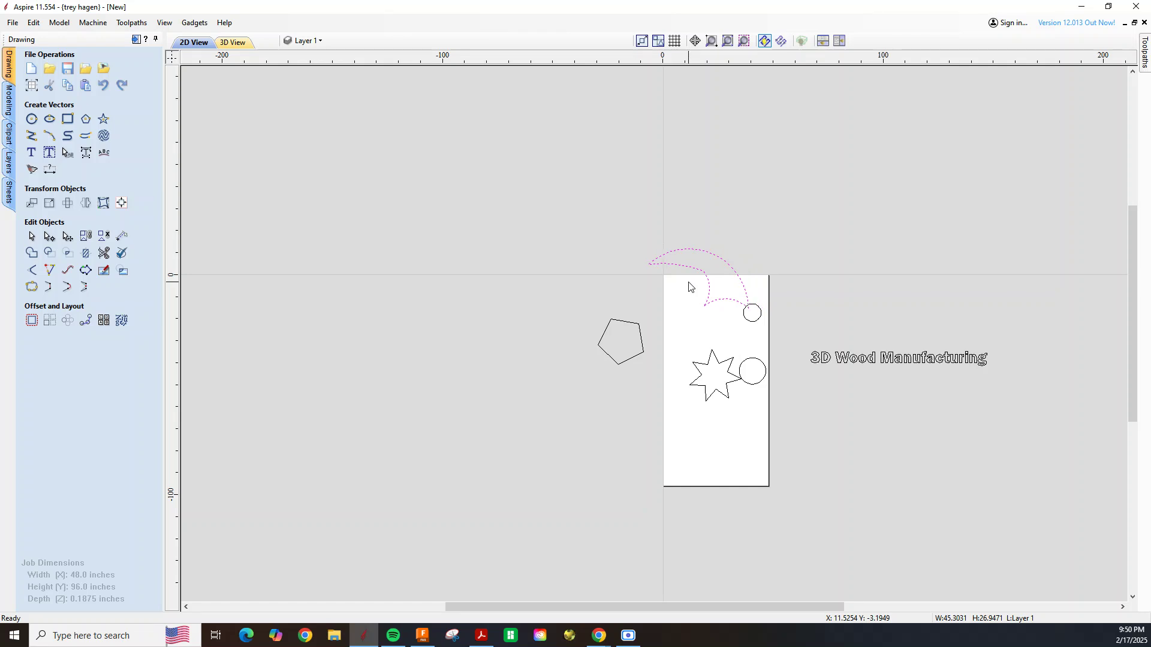
{"action": "key", "text": "Left"}
{"action": "key", "text": "Left"}
{"action": "key", "text": "Left"}
{"action": "key", "text": "Left"}
- Move the small circle above the sheet and the larger circle right beside the text
{"action": "left_click", "coordinate": [761, 309]}
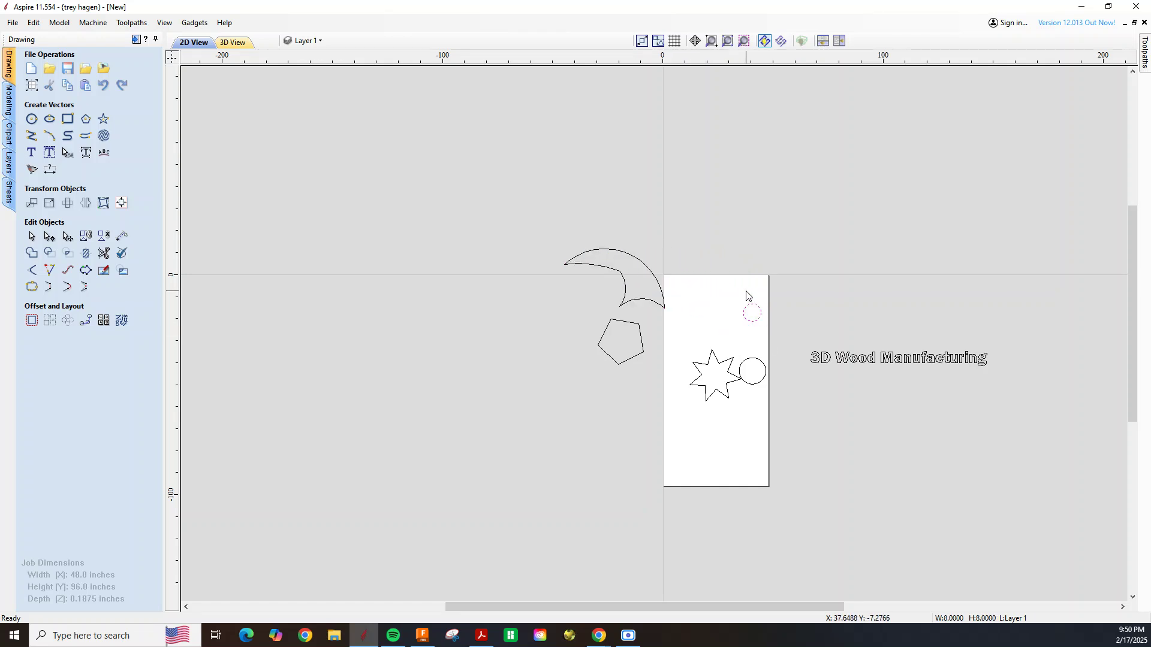
{"action": "key", "text": "Up"}
{"action": "key", "text": "Up"}
{"action": "key", "text": "Up"}
{"action": "key", "text": "Up"}
{"action": "left_click", "coordinate": [755, 371]}
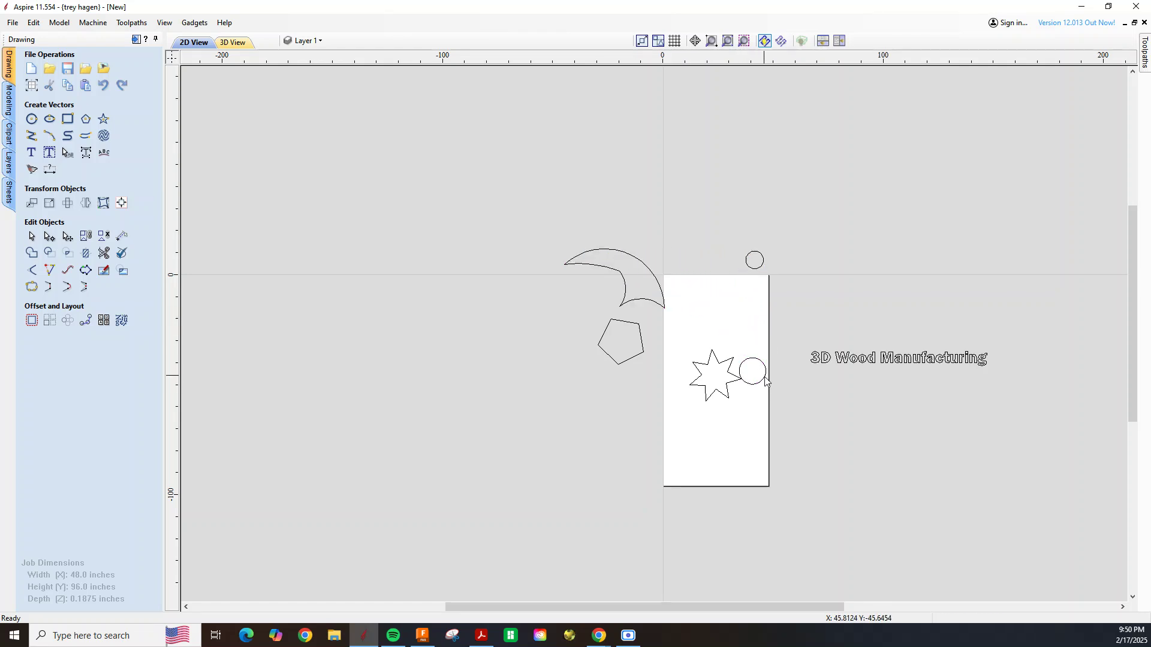
{"action": "left_click_drag", "start_coordinate": [757, 371], "coordinate": [794, 372]}
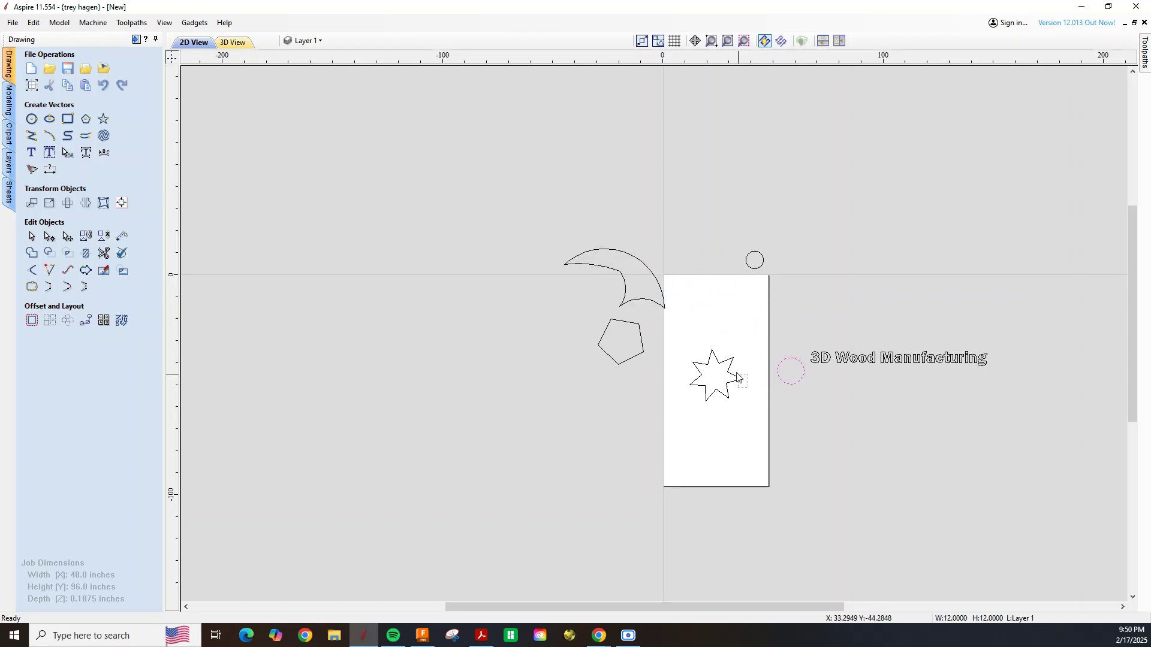
- Nudge the star down and to the left on the sheet
{"action": "left_click", "coordinate": [712, 365]}
{"action": "key", "text": "Left"}
{"action": "key", "text": "Down"}
{"action": "key", "text": "Left"}
{"action": "key", "text": "Down"}
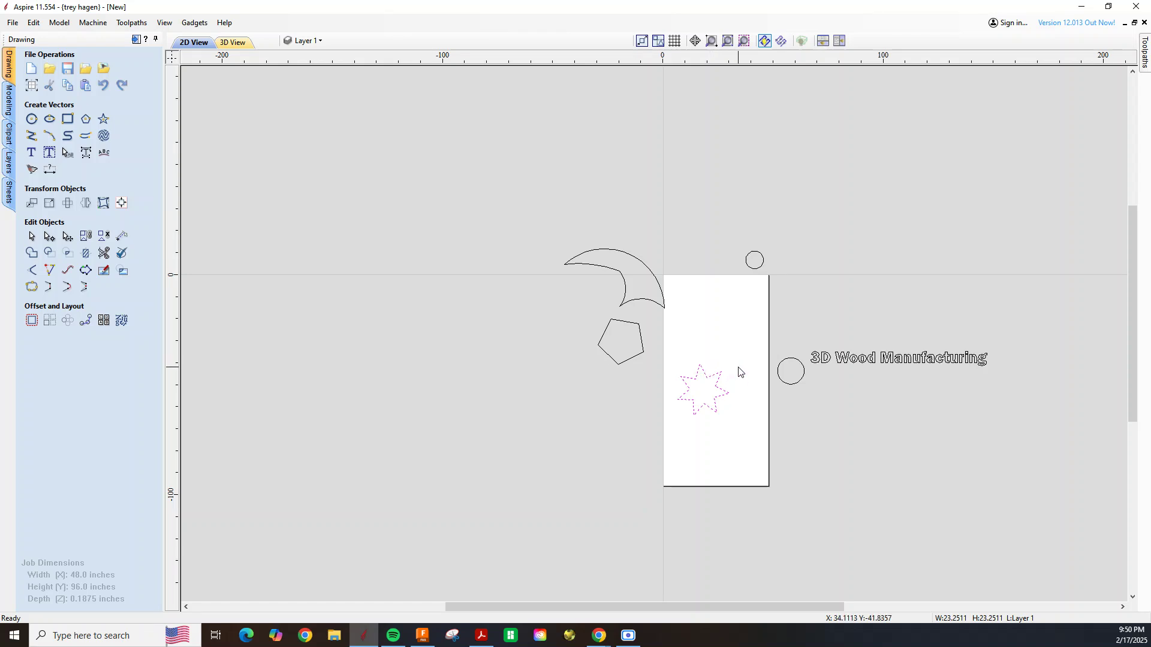
{"action": "key", "text": "Left"}
{"action": "key", "text": "Down"}
- Drag the star up into the sheet's top-left corner
{"action": "left_click_drag", "start_coordinate": [702, 389], "coordinate": [712, 378]}
{"action": "left_click", "coordinate": [712, 377]}
{"action": "left_click", "coordinate": [712, 377]}
{"action": "left_click_drag", "start_coordinate": [708, 406], "coordinate": [696, 330]}
{"action": "left_click", "coordinate": [777, 477]}
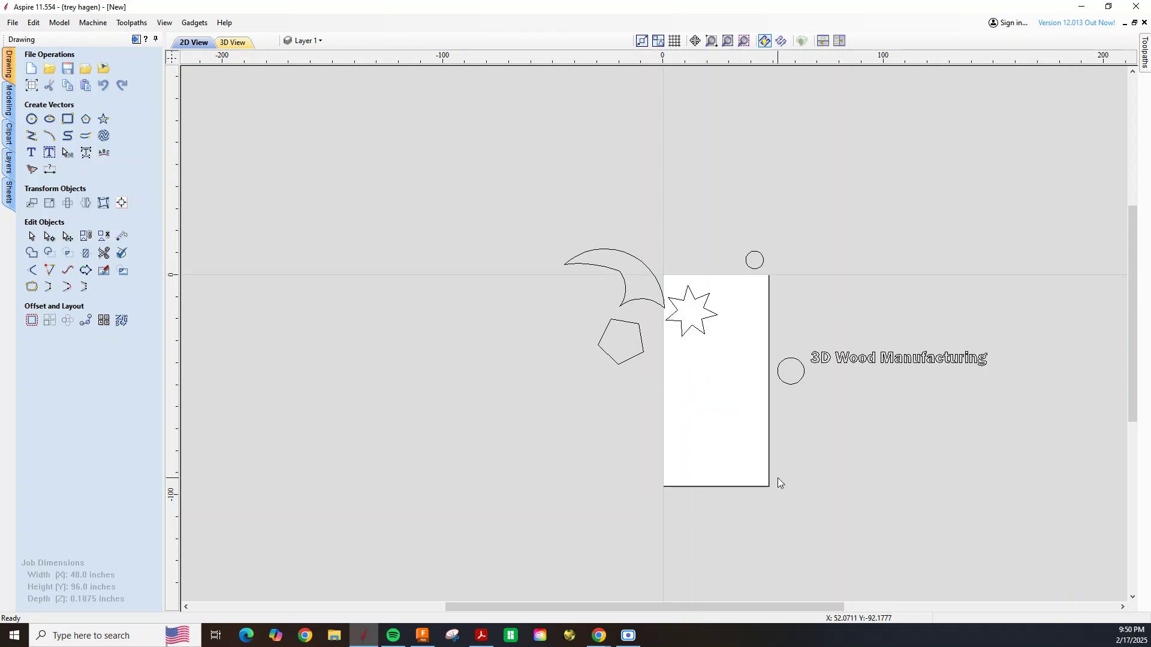
- Drag the 3D Wood Manufacturing text farther to the right
{"action": "left_click", "coordinate": [887, 357]}
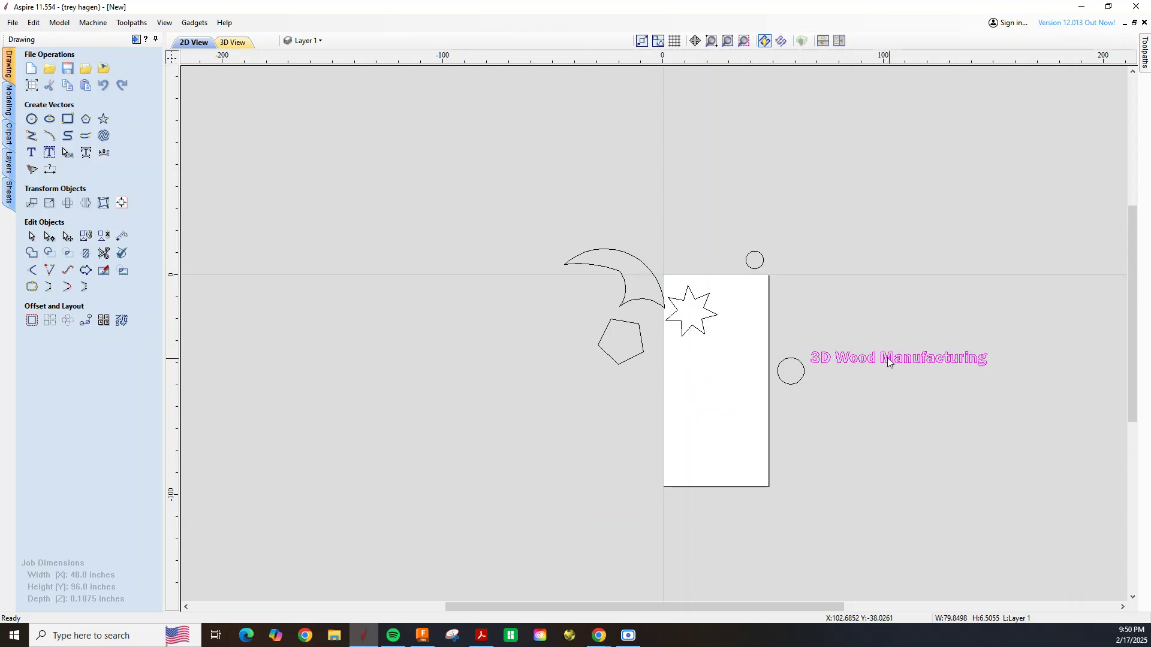
{"action": "left_click", "coordinate": [887, 357]}
{"action": "left_click_drag", "start_coordinate": [887, 357], "coordinate": [963, 358]}
{"action": "left_click", "coordinate": [876, 304]}
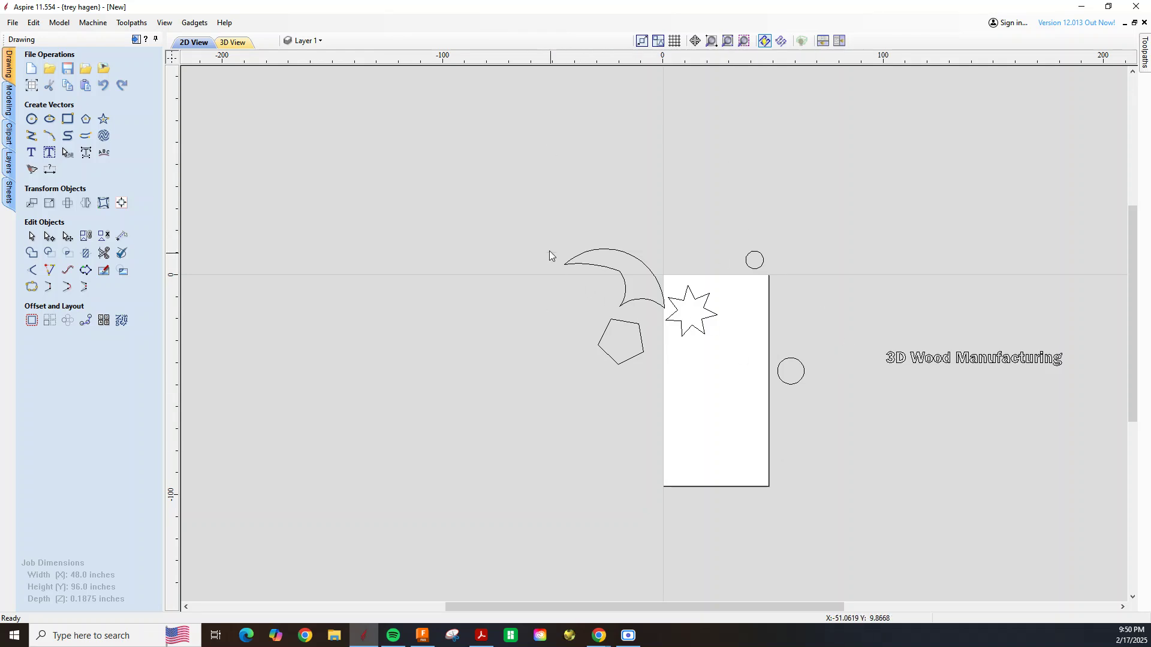
- Marquee-select the crescent, pentagon, star and two circles, excluding the text
{"action": "left_click_drag", "start_coordinate": [591, 249], "coordinate": [586, 190]}
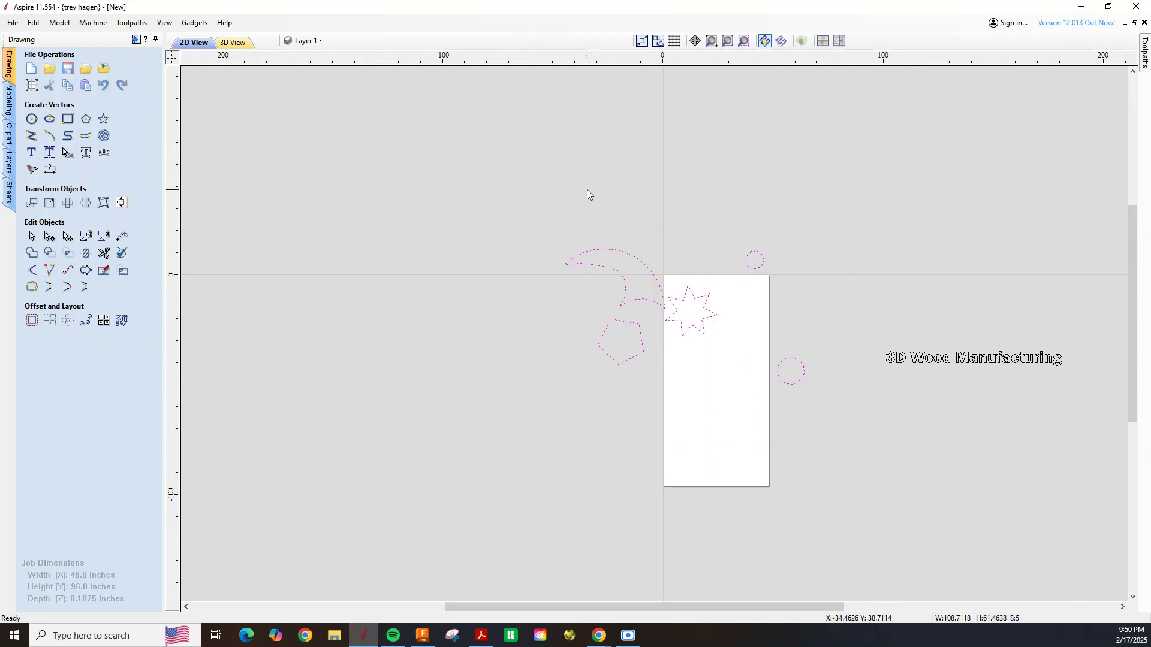
- Open Nest Parts and check tool diameter 0.25, clearance 0.015 and border gap 0.125 inches
{"action": "left_click", "coordinate": [121, 321]}
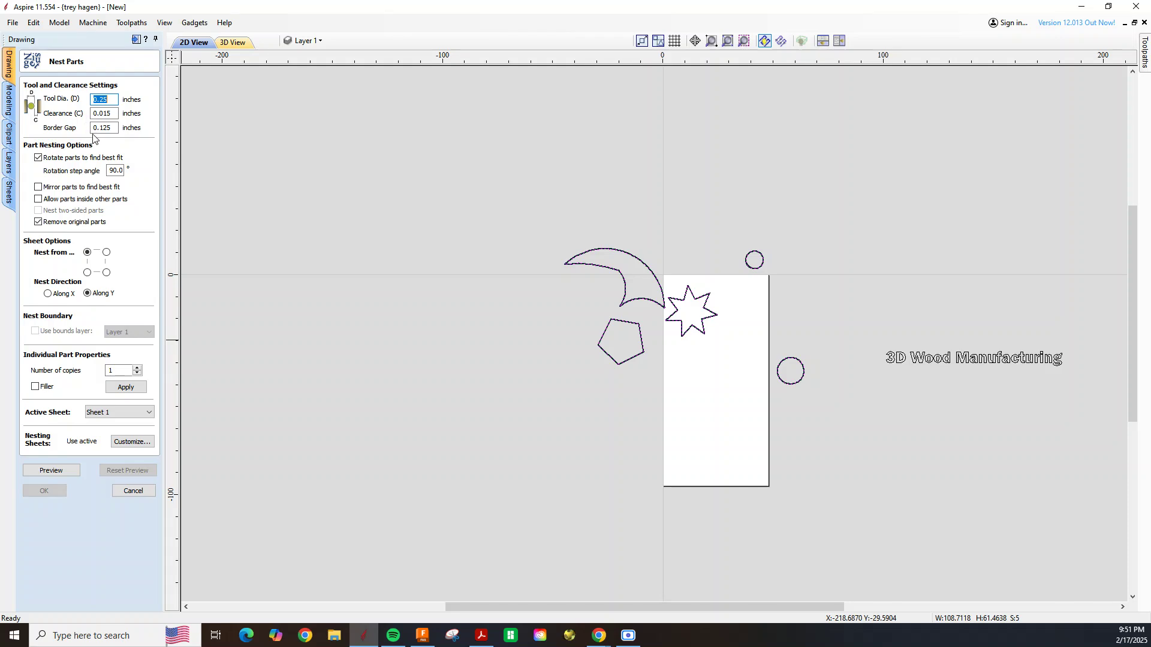
{"action": "double_click", "coordinate": [111, 129]}
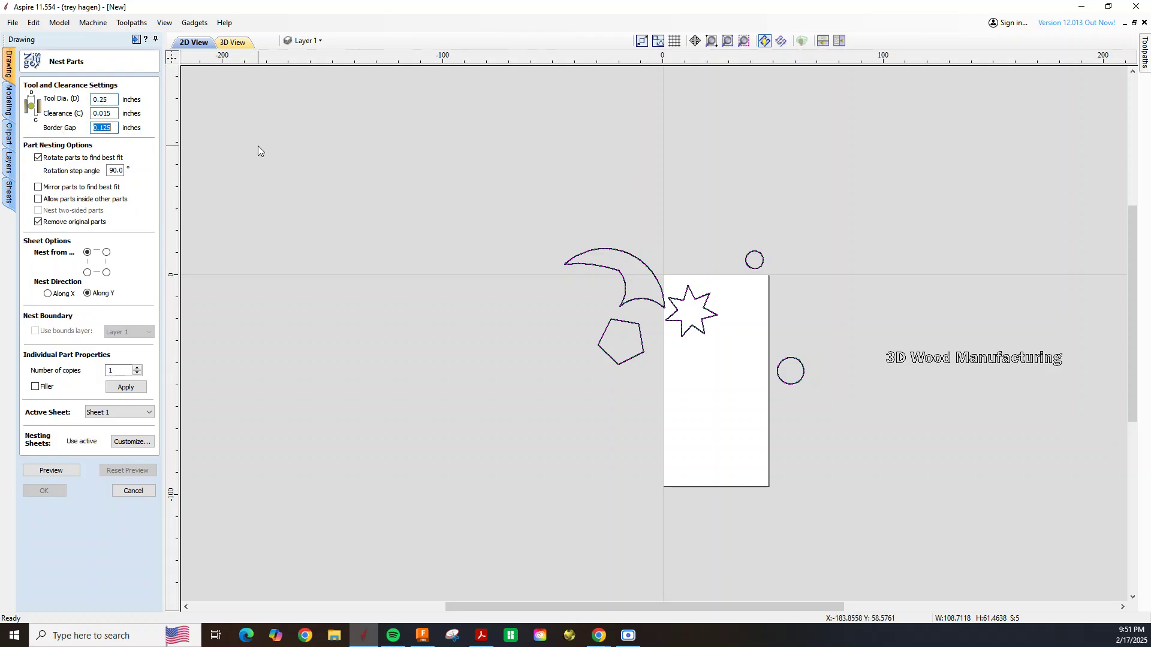
{"action": "left_click", "coordinate": [116, 114]}
{"action": "left_click", "coordinate": [111, 102]}
{"action": "double_click", "coordinate": [111, 100]}
{"action": "left_click", "coordinate": [116, 113]}
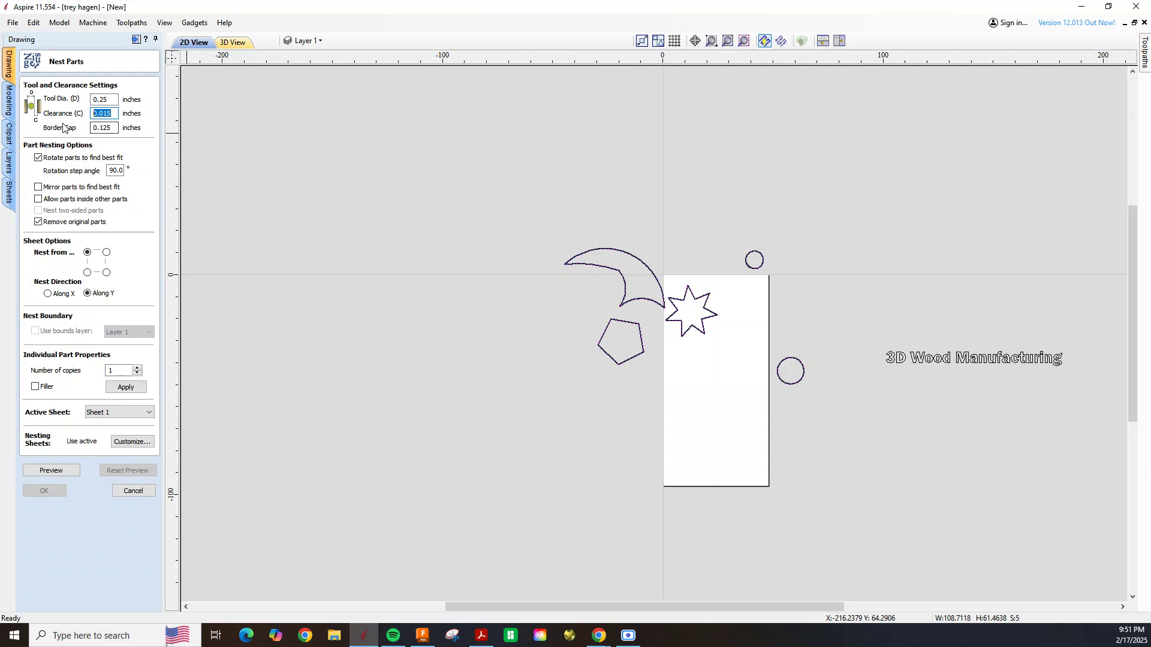
- Turn off Allow parts inside other parts in the nesting options
{"action": "left_click_drag", "start_coordinate": [115, 127], "coordinate": [94, 128]}
{"action": "scroll", "coordinate": [678, 281], "scroll_direction": "up", "scroll_amount": 5}
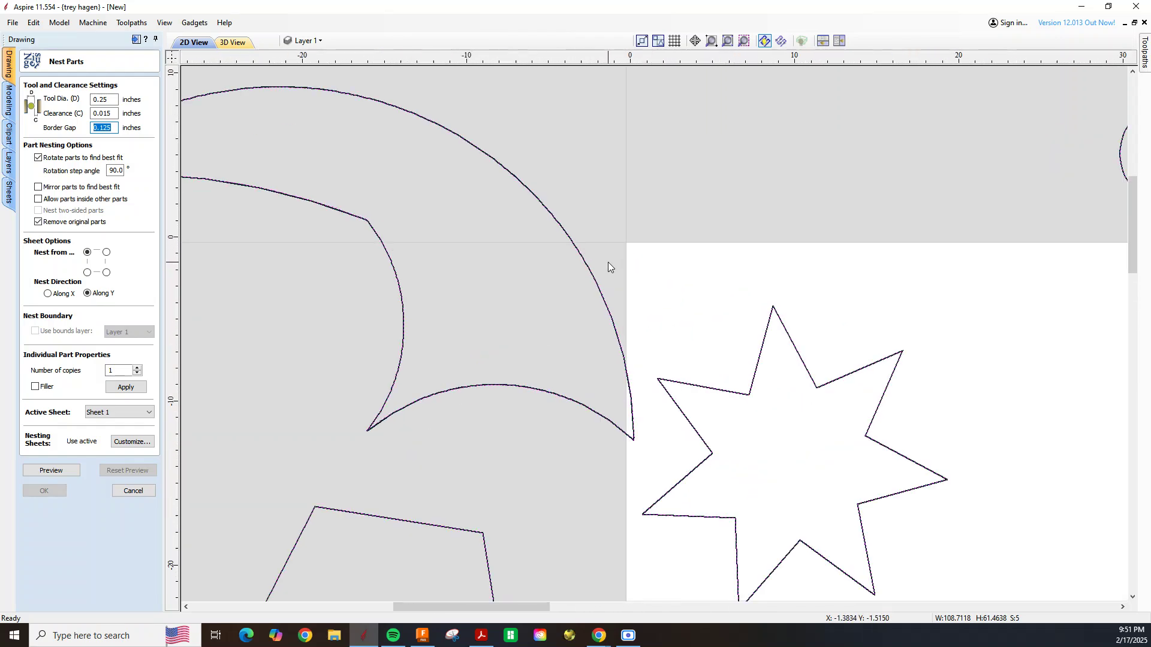
{"action": "scroll", "coordinate": [608, 262], "scroll_direction": "up", "scroll_amount": 2}
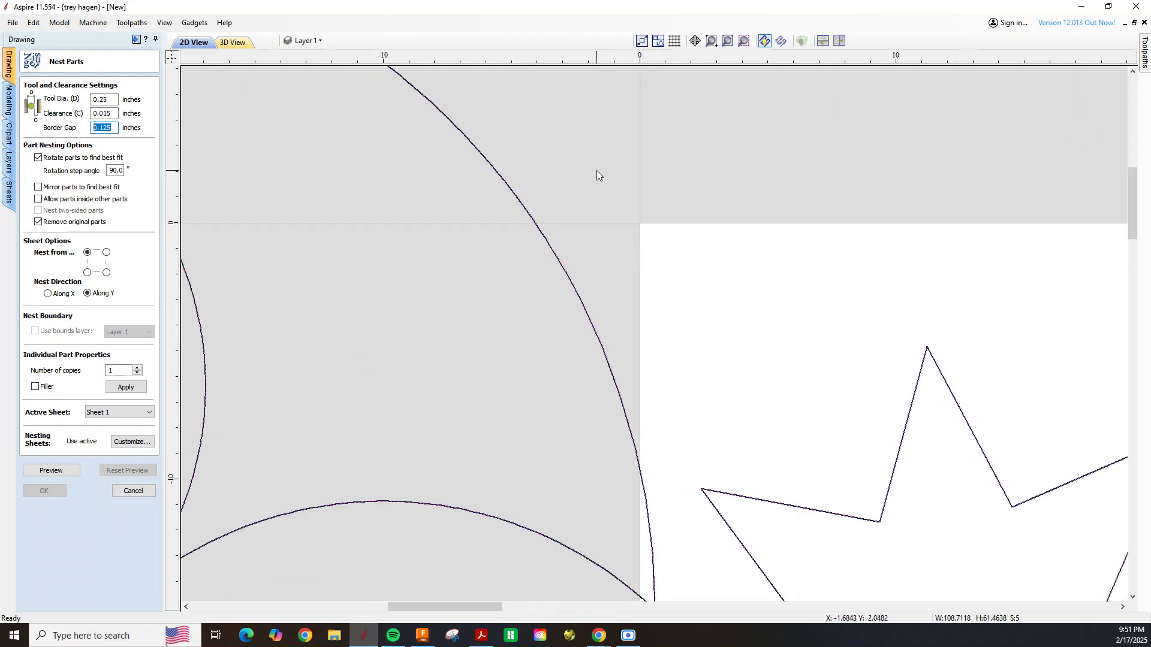
{"action": "scroll", "coordinate": [597, 173], "scroll_direction": "down", "scroll_amount": 3}
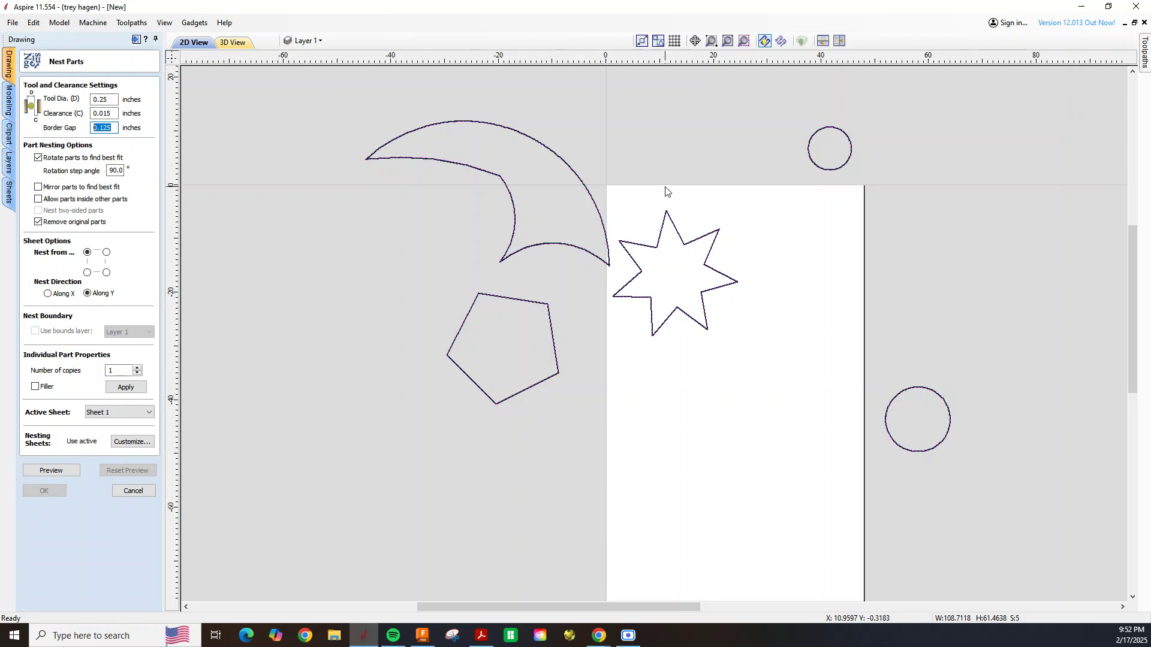
{"action": "left_click", "coordinate": [37, 197]}
{"action": "scroll", "coordinate": [607, 288], "scroll_direction": "down", "scroll_amount": 2}
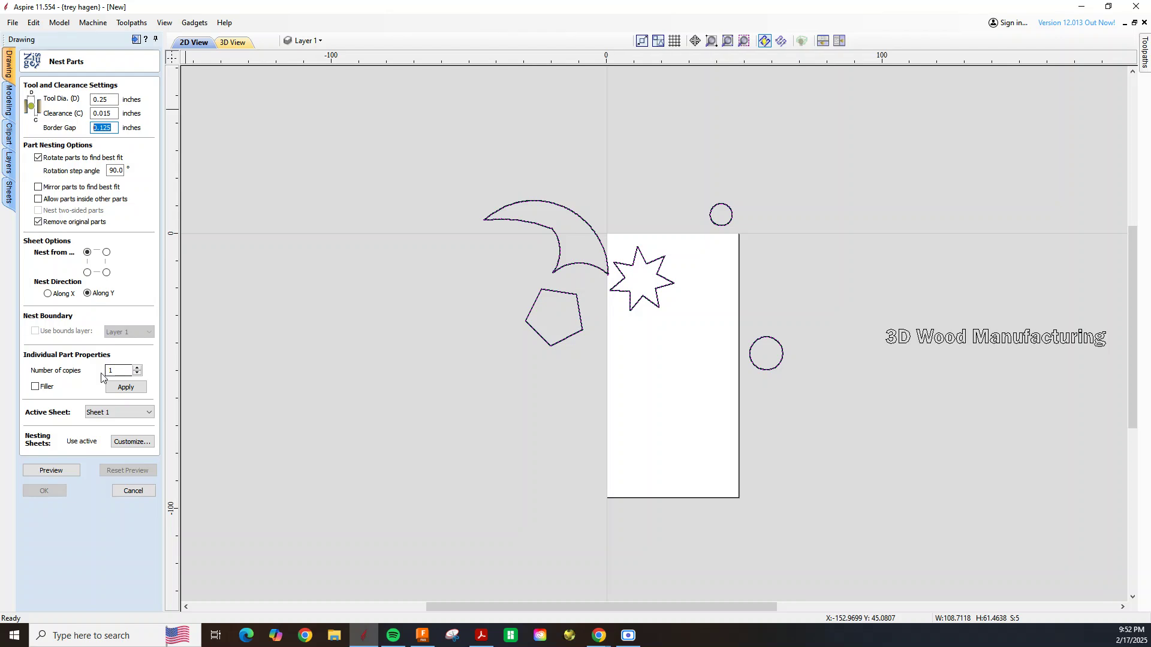
- Apply the settings and preview the five shapes nested in the sheet's top corner
{"action": "left_click", "coordinate": [124, 389]}
{"action": "left_click", "coordinate": [52, 471]}
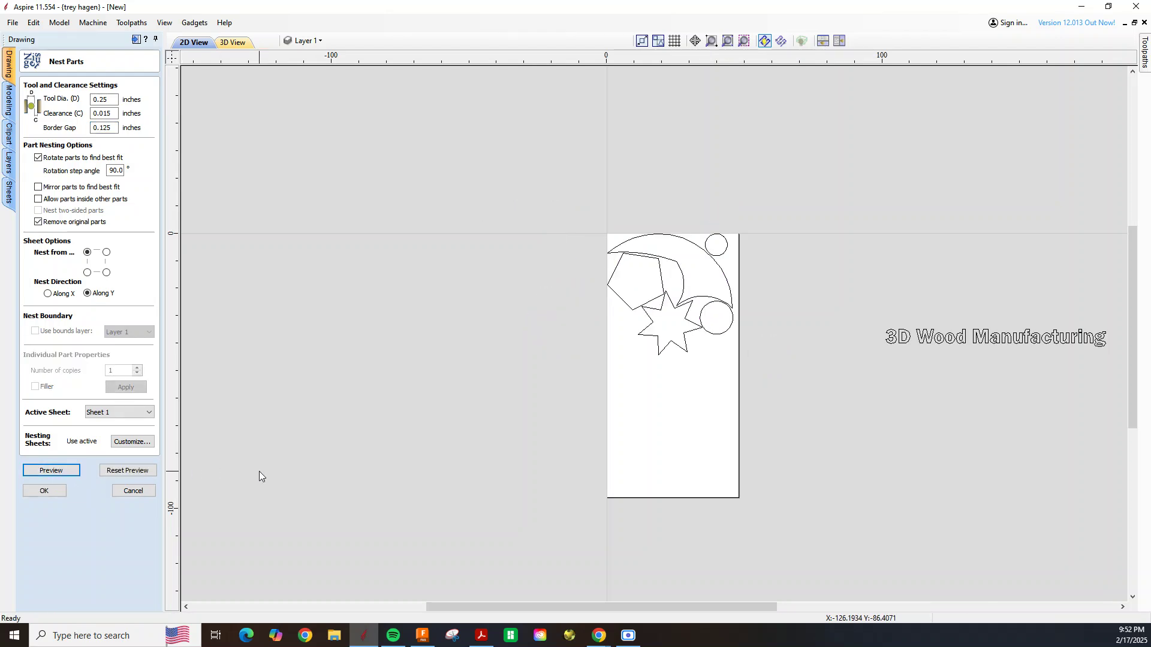
{"action": "scroll", "coordinate": [665, 271], "scroll_direction": "up", "scroll_amount": 3}
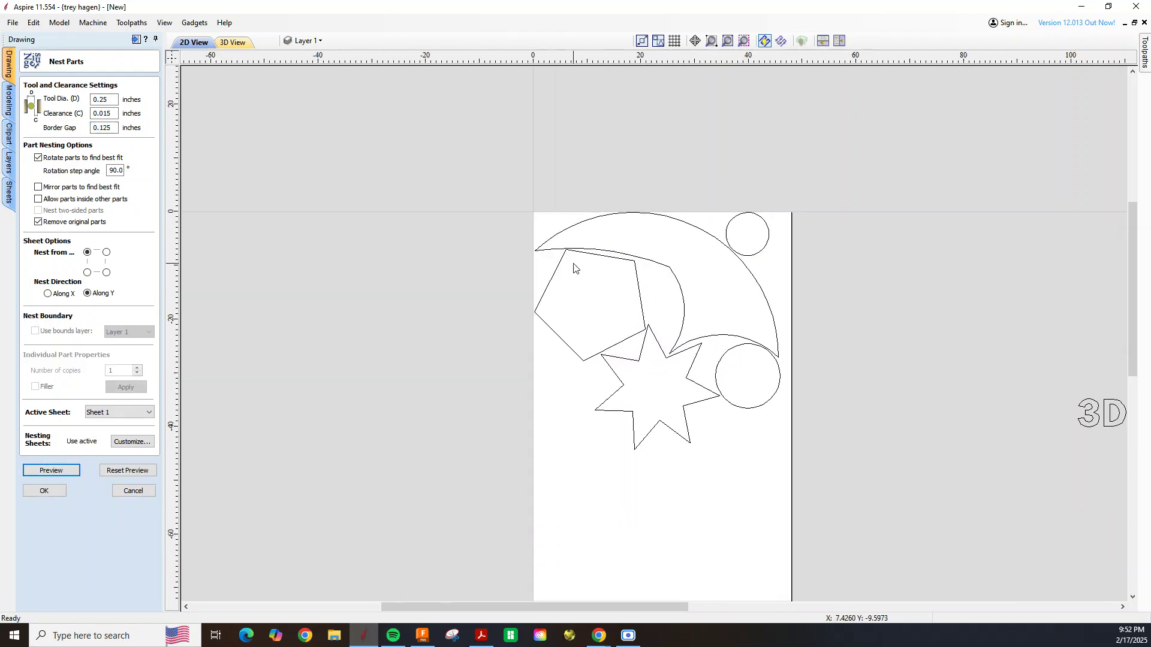
- Accept the nest, then shift the packed group of five shapes left across the sheet's edge
{"action": "left_click", "coordinate": [44, 491]}
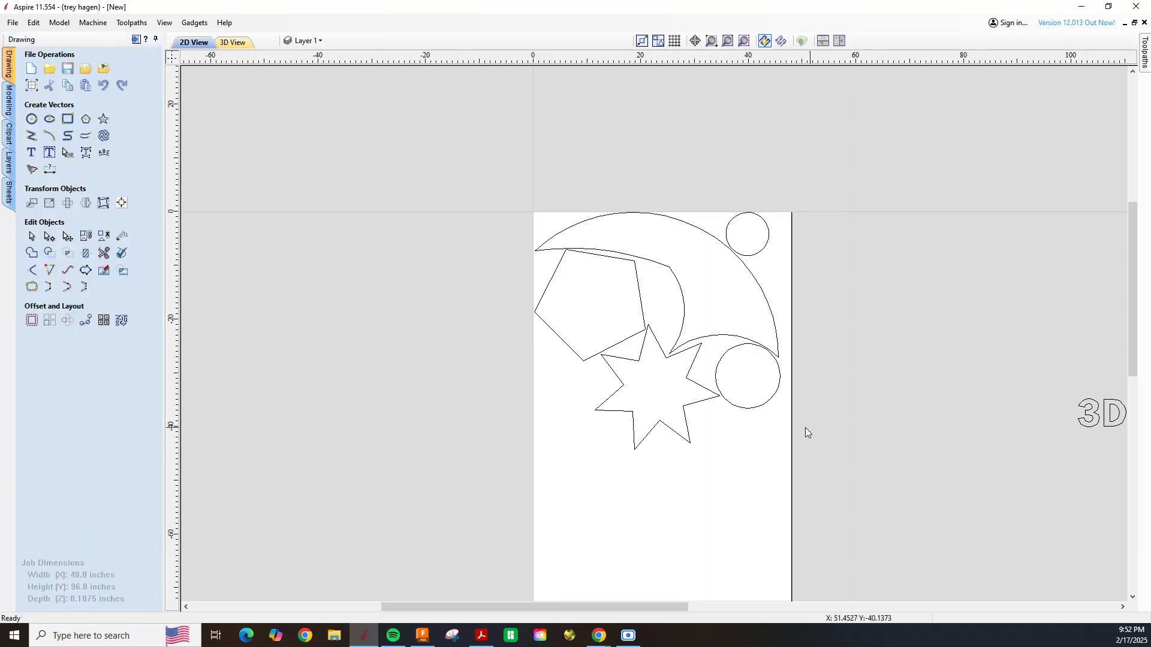
{"action": "scroll", "coordinate": [642, 359], "scroll_direction": "down", "scroll_amount": 2}
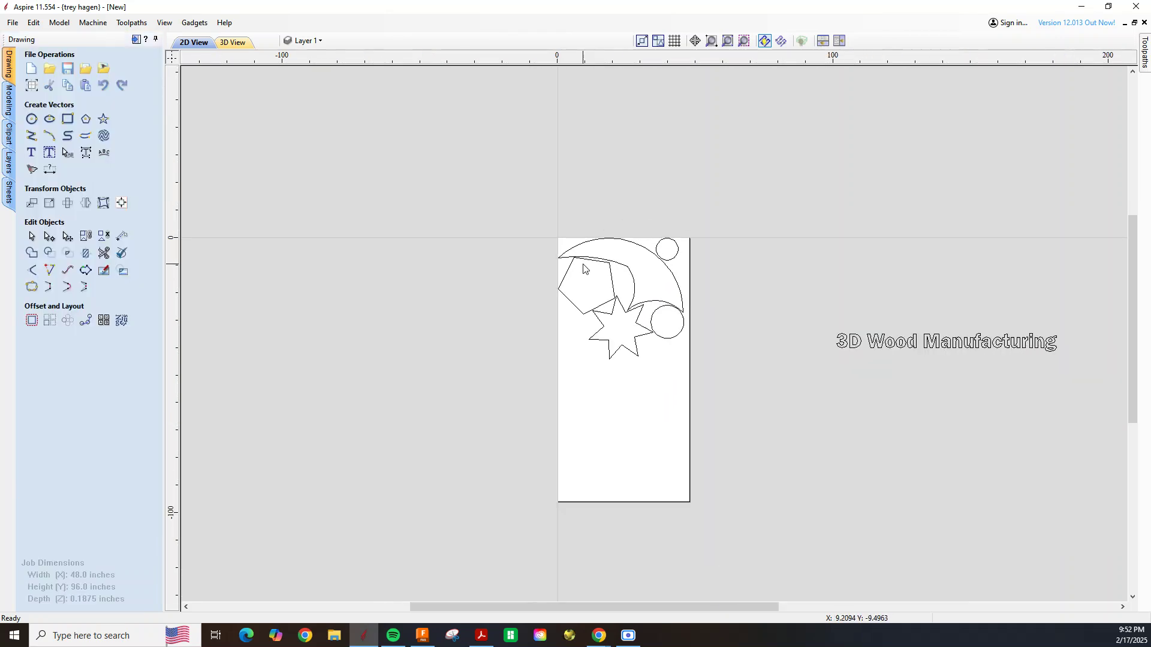
{"action": "left_click_drag", "start_coordinate": [527, 186], "coordinate": [727, 405]}
{"action": "key", "text": "Left"}
{"action": "key", "text": "Left"}
{"action": "key", "text": "Left"}
{"action": "key", "text": "Left"}
{"action": "key", "text": "Left"}
{"action": "key", "text": "Left"}
{"action": "key", "text": "Left"}
{"action": "key", "text": "Left"}
{"action": "key", "text": "Left"}
{"action": "key", "text": "Left"}
{"action": "key", "text": "Left"}
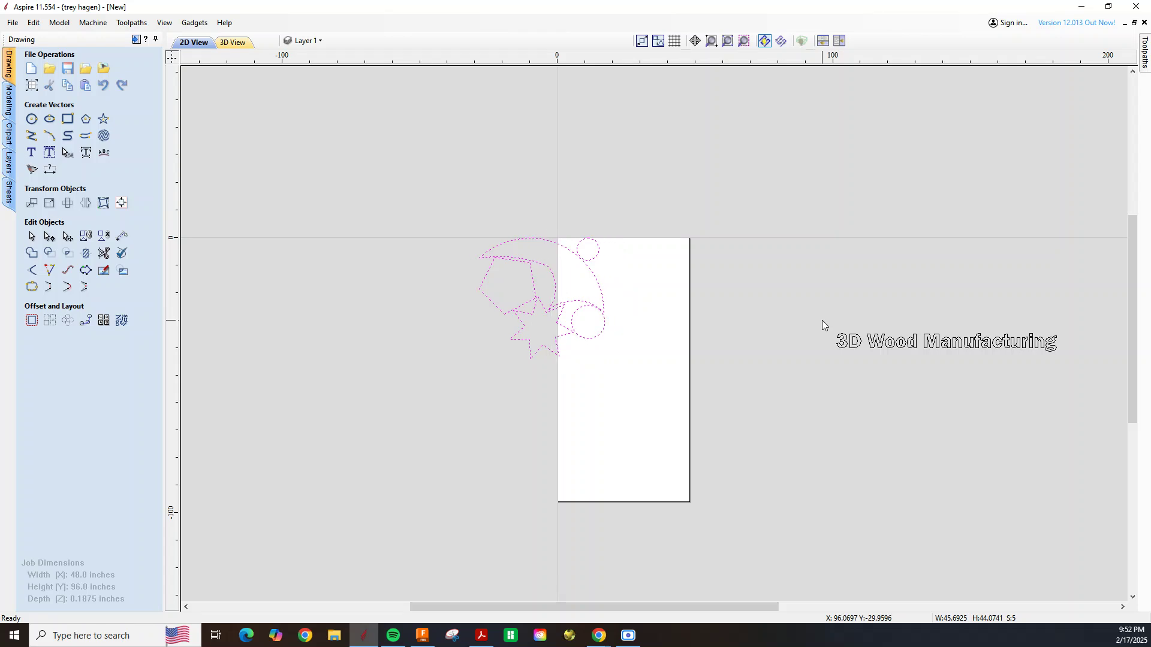
- Move the 3D Wood Manufacturing text onto the sheet beside the shapes
{"action": "left_click_drag", "start_coordinate": [817, 310], "coordinate": [1120, 405]}
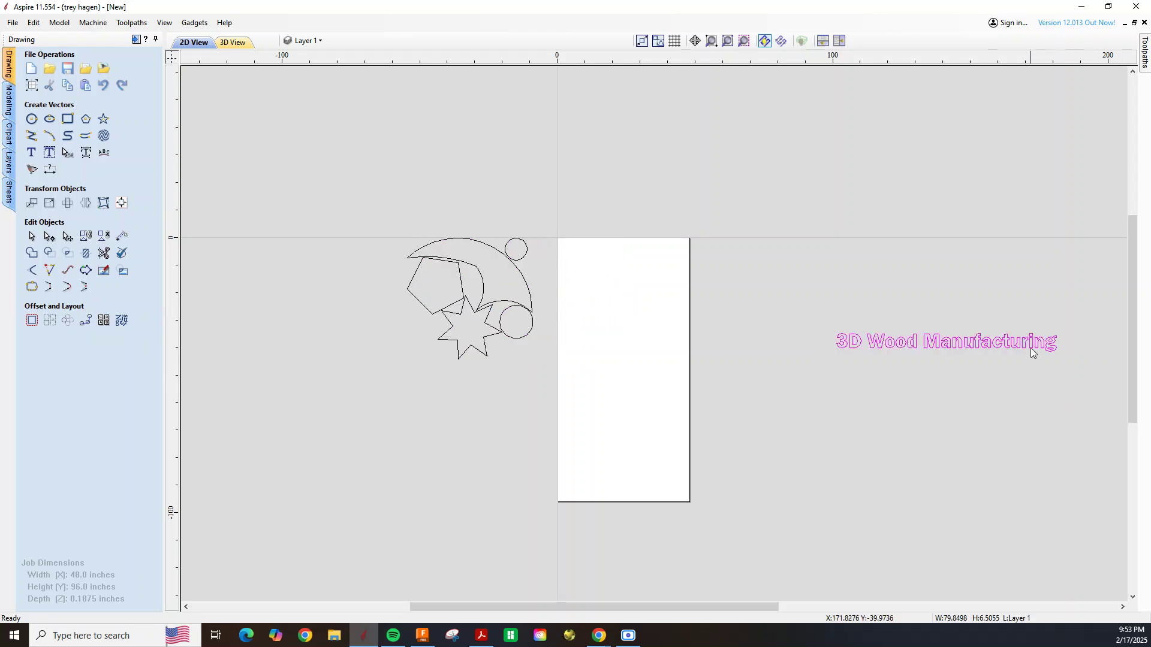
{"action": "left_click_drag", "start_coordinate": [1028, 342], "coordinate": [741, 327]}
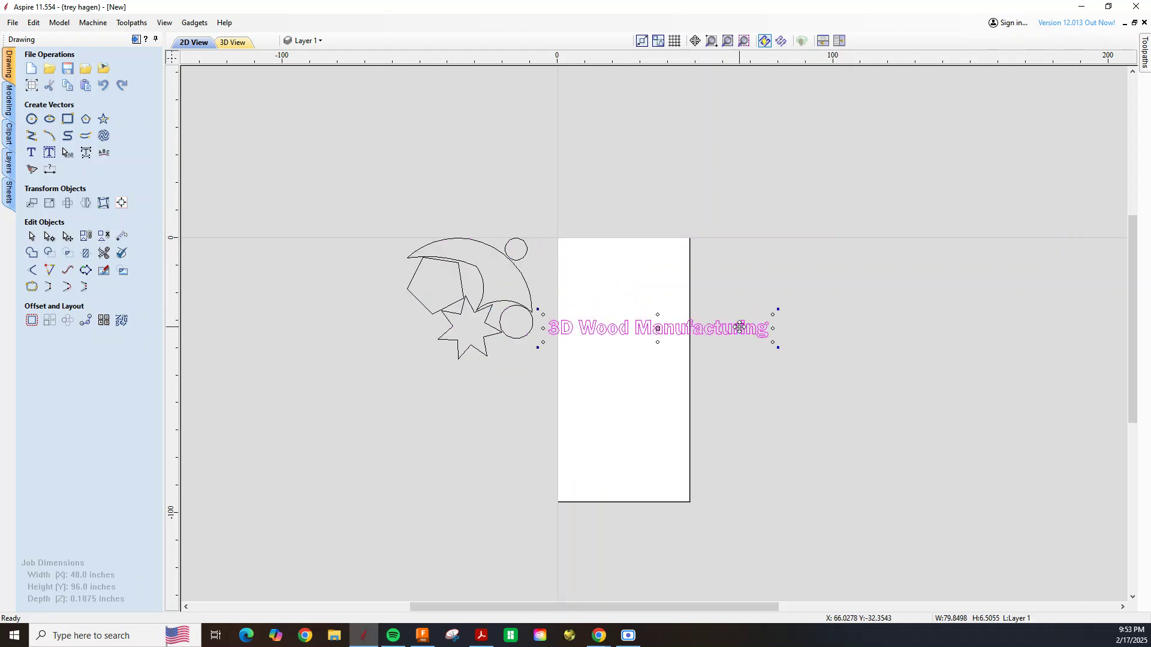
{"action": "left_click", "coordinate": [210, 191]}
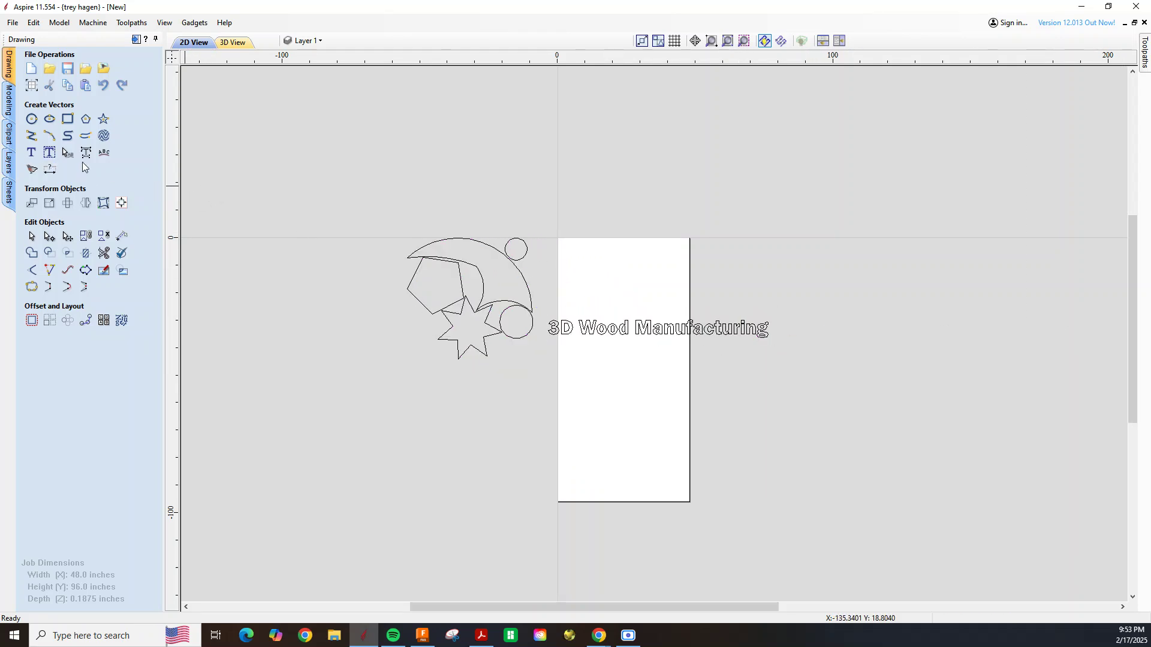
{"action": "left_click", "coordinate": [32, 152]}
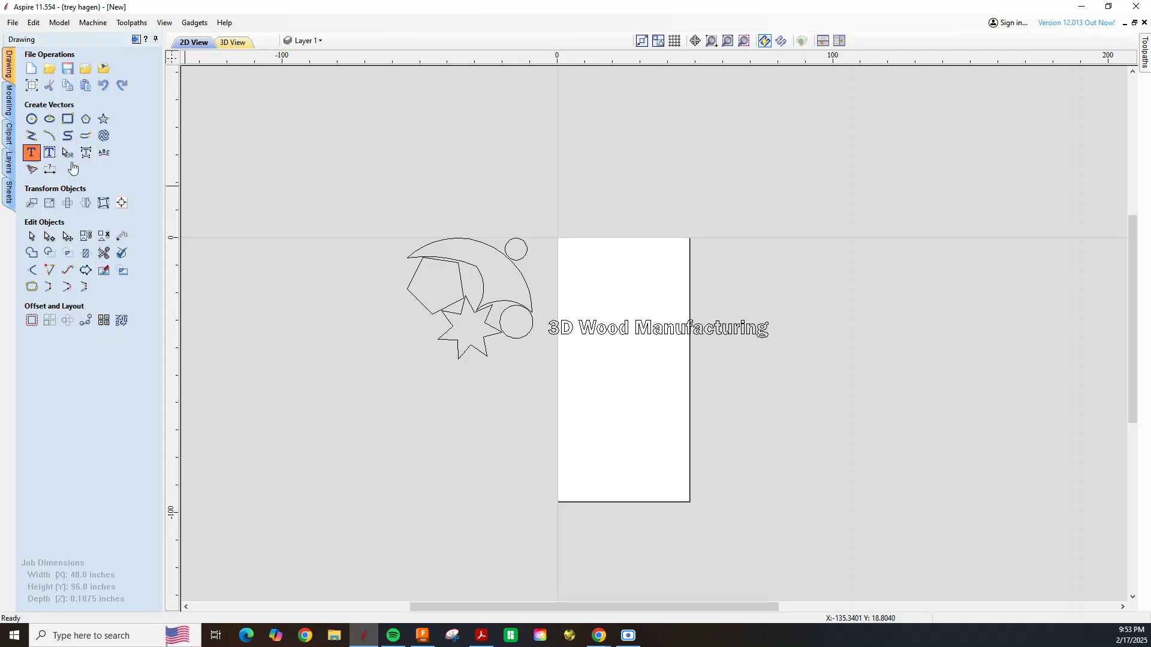
{"action": "left_click", "coordinate": [630, 291]}
{"action": "type", "text": "www.cncpr"}
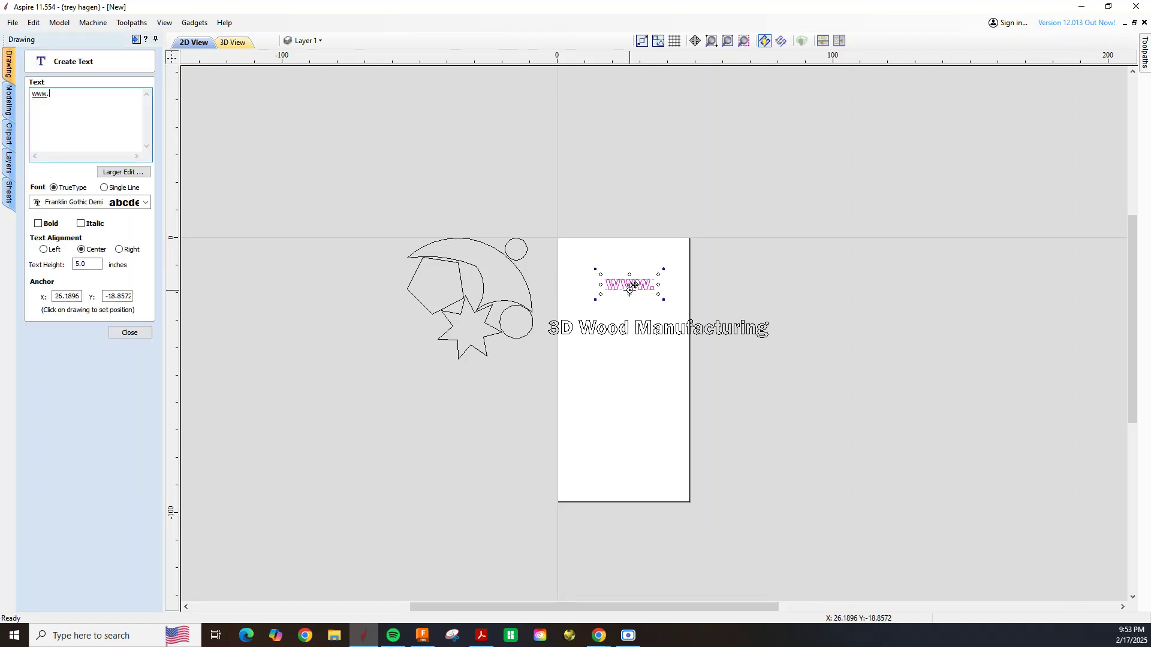
{"action": "type", "text": "oservbic"}
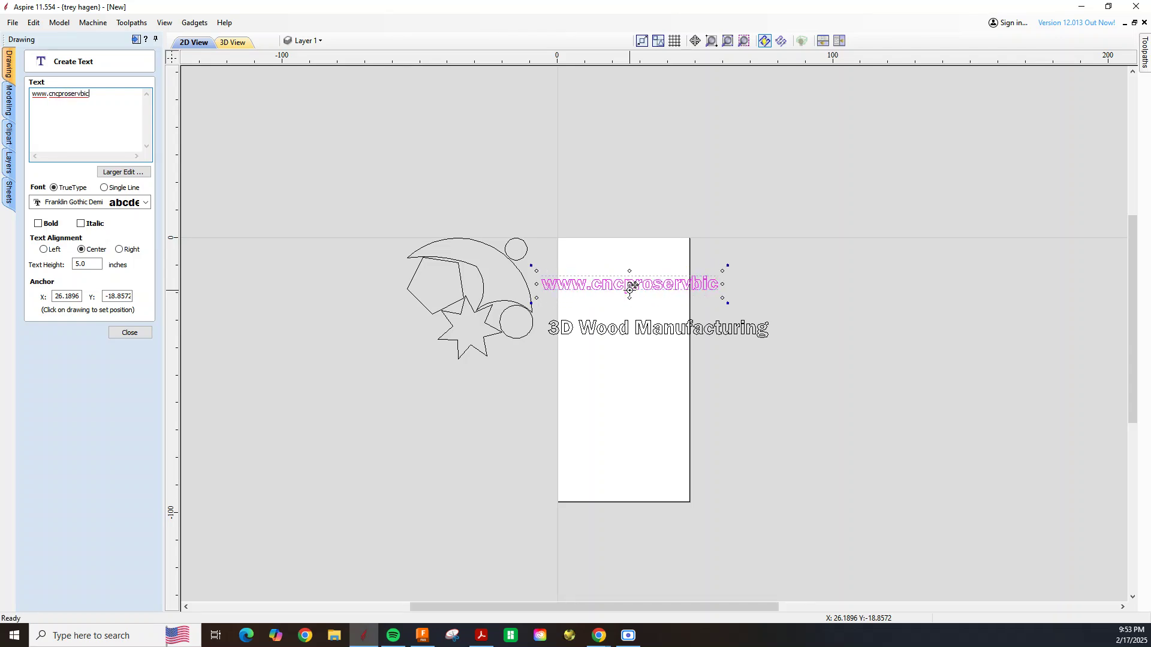
{"action": "key", "text": "BackSpace"}
{"action": "key", "text": "BackSpace"}
{"action": "type", "text": "ices."}
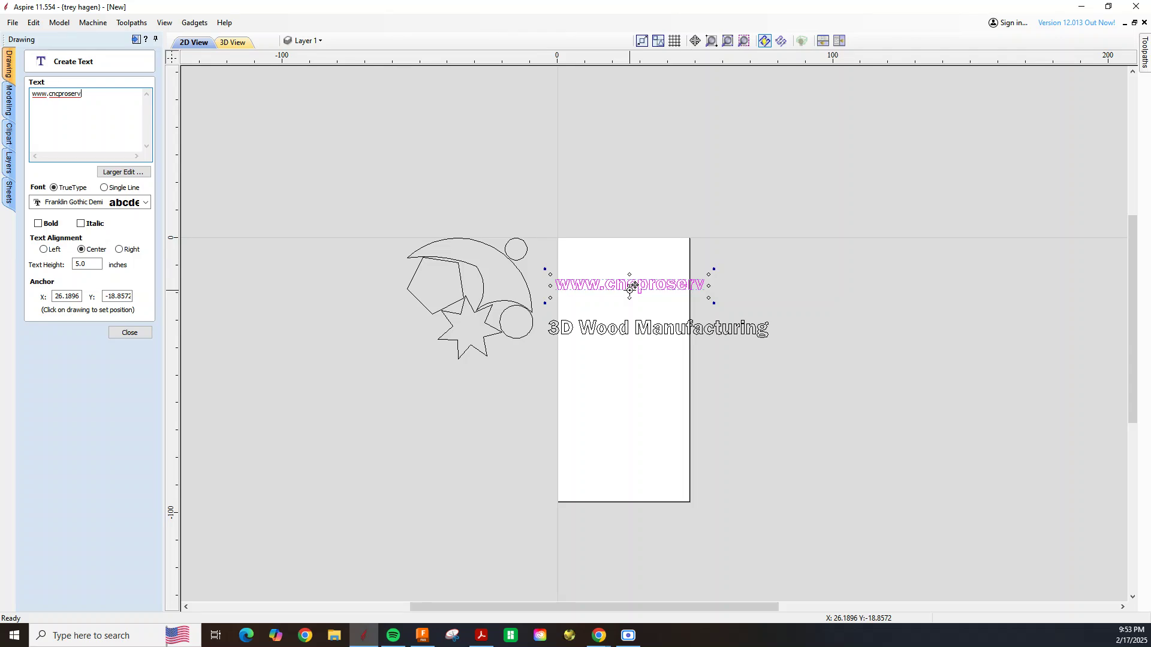
{"action": "type", "text": "com"}
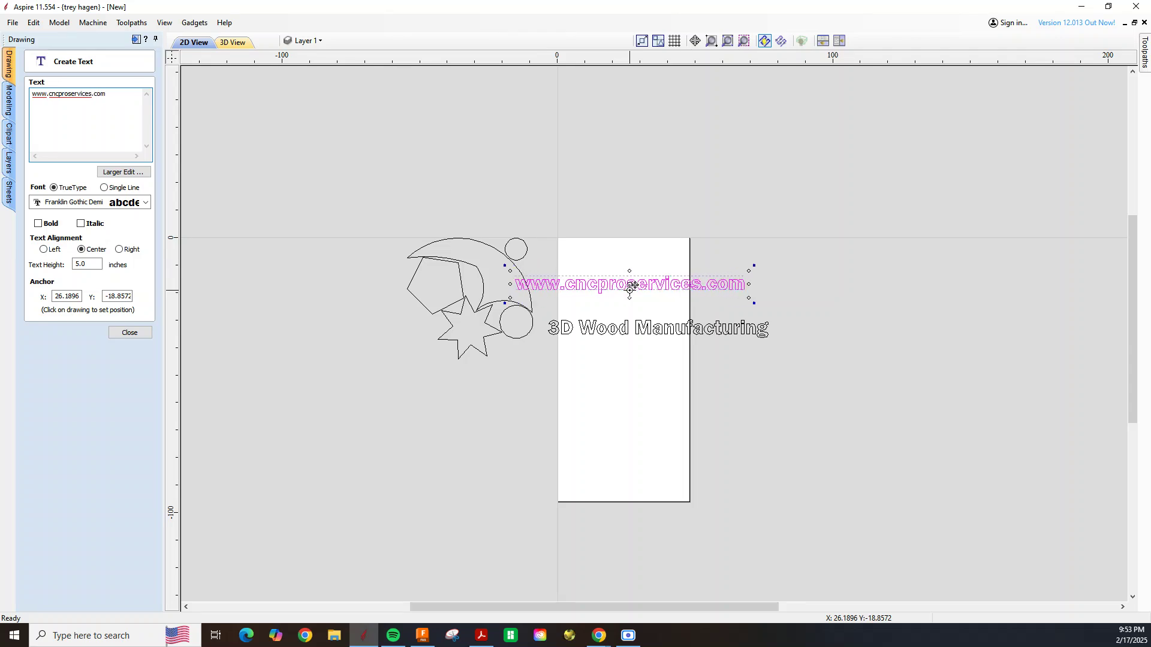
{"action": "left_click", "coordinate": [89, 266]}
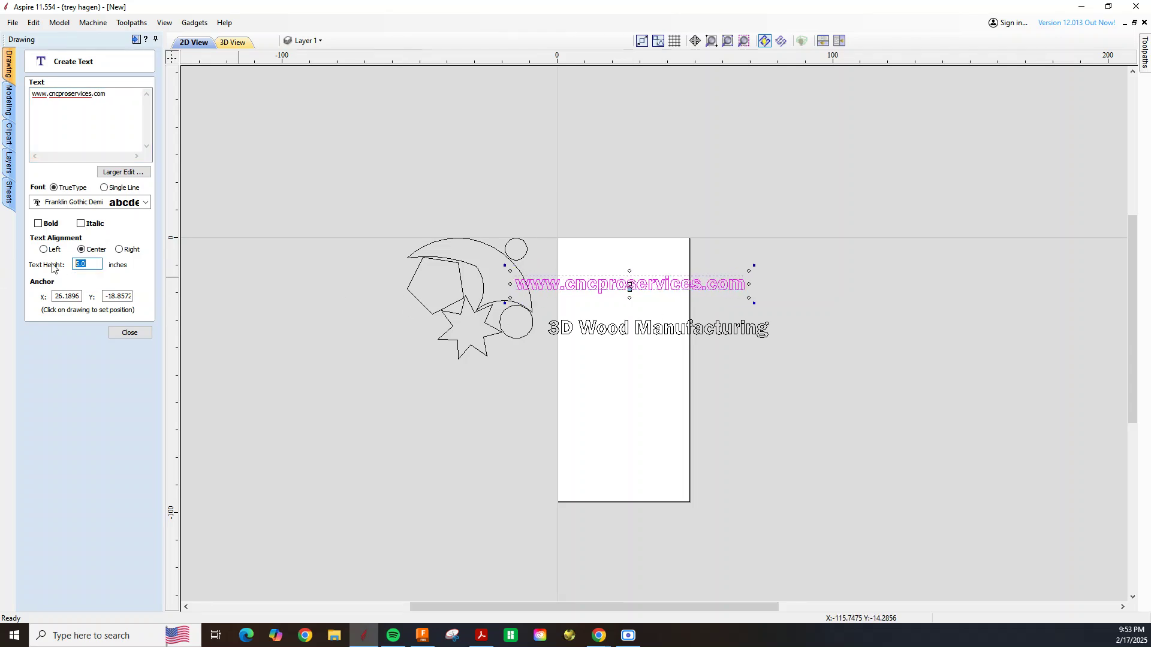
- Give the URL text a 10-inch height and drag it down over the sheet
{"action": "type", "text": "10"}
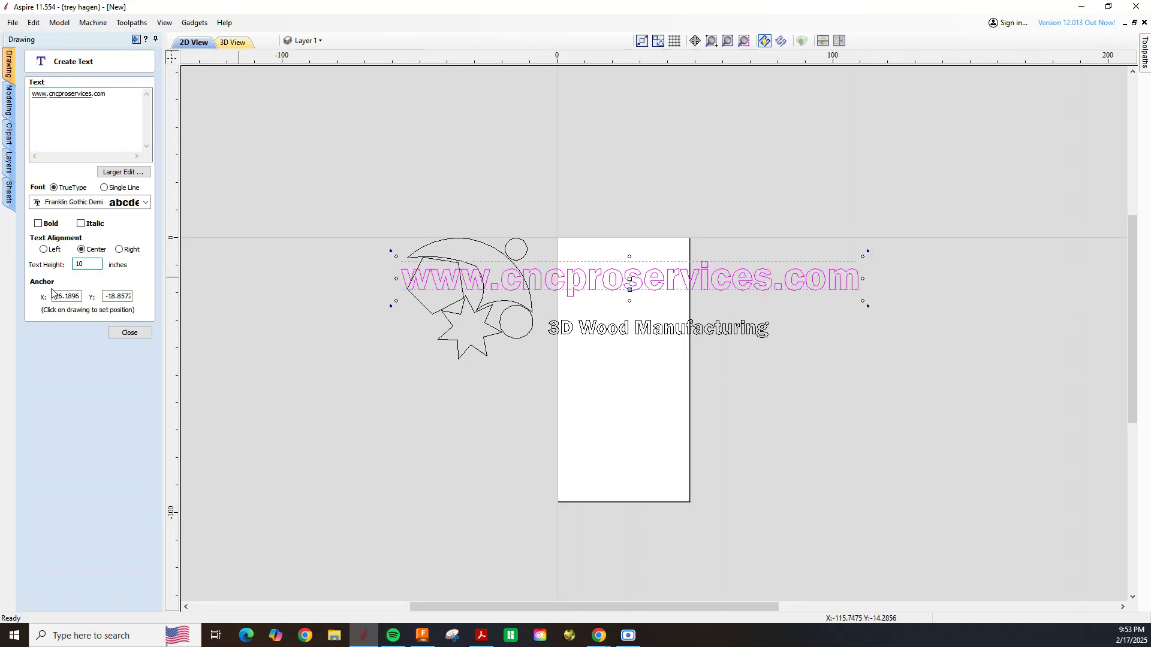
{"action": "left_click", "coordinate": [129, 333]}
{"action": "left_click", "coordinate": [666, 281]}
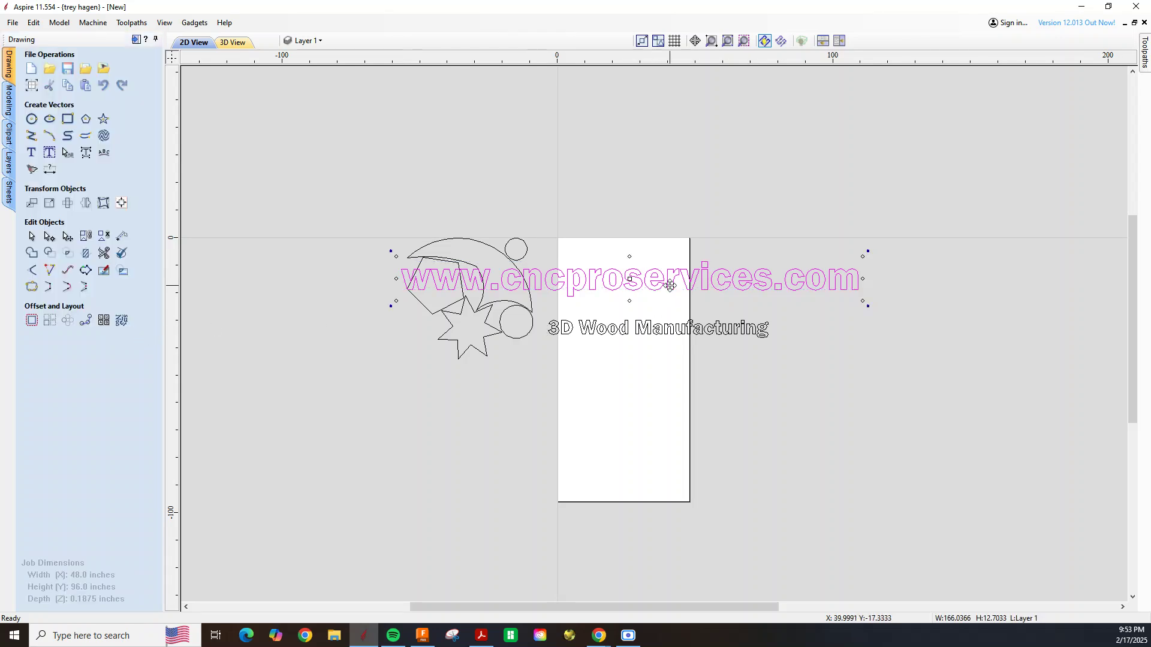
{"action": "left_click_drag", "start_coordinate": [675, 275], "coordinate": [723, 334]}
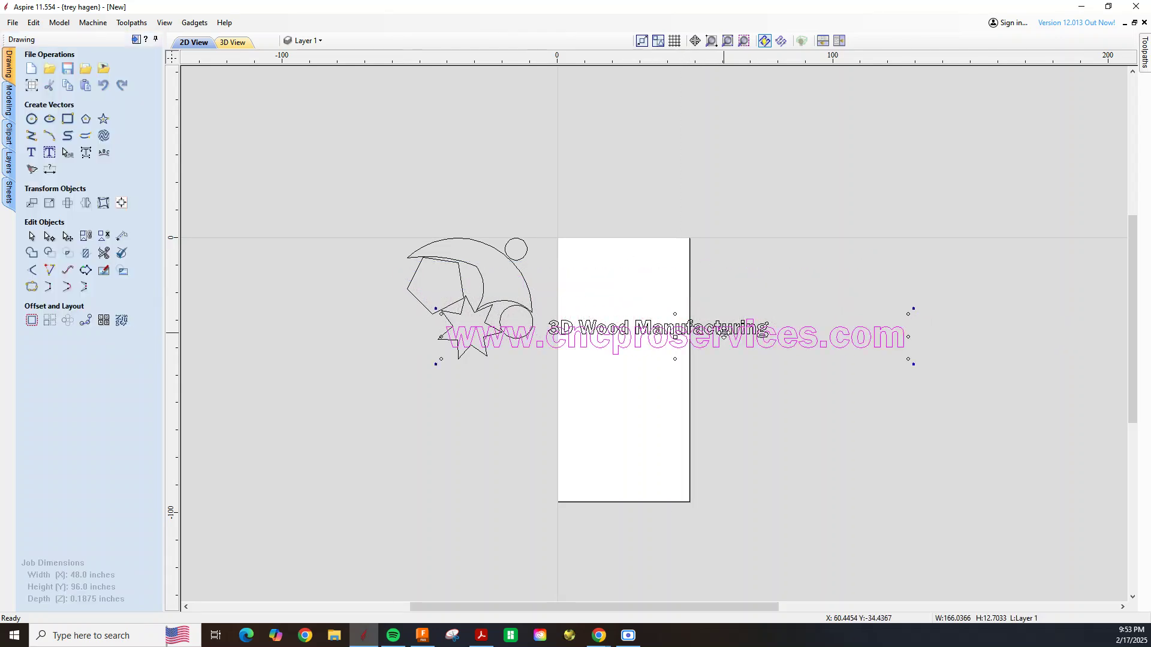
- Return the URL text to horizontal, nudge it below the first line, then select both text lines
{"action": "key", "text": "ctrl+r"}
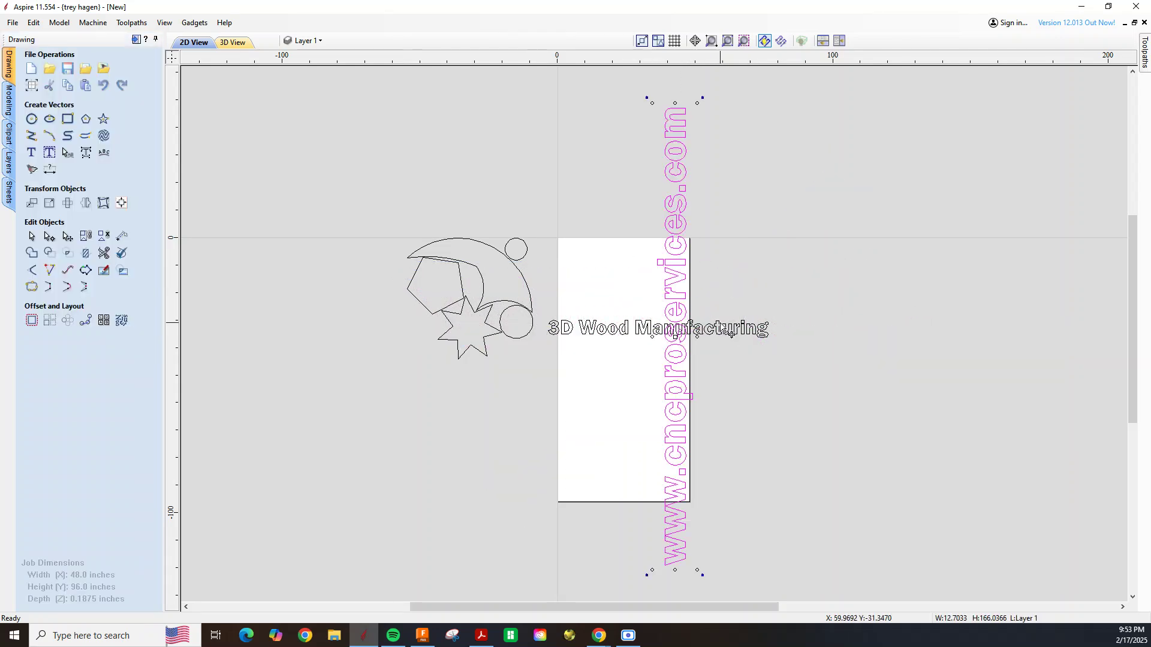
{"action": "key", "text": "ctrl+r"}
{"action": "key", "text": "ctrl+r"}
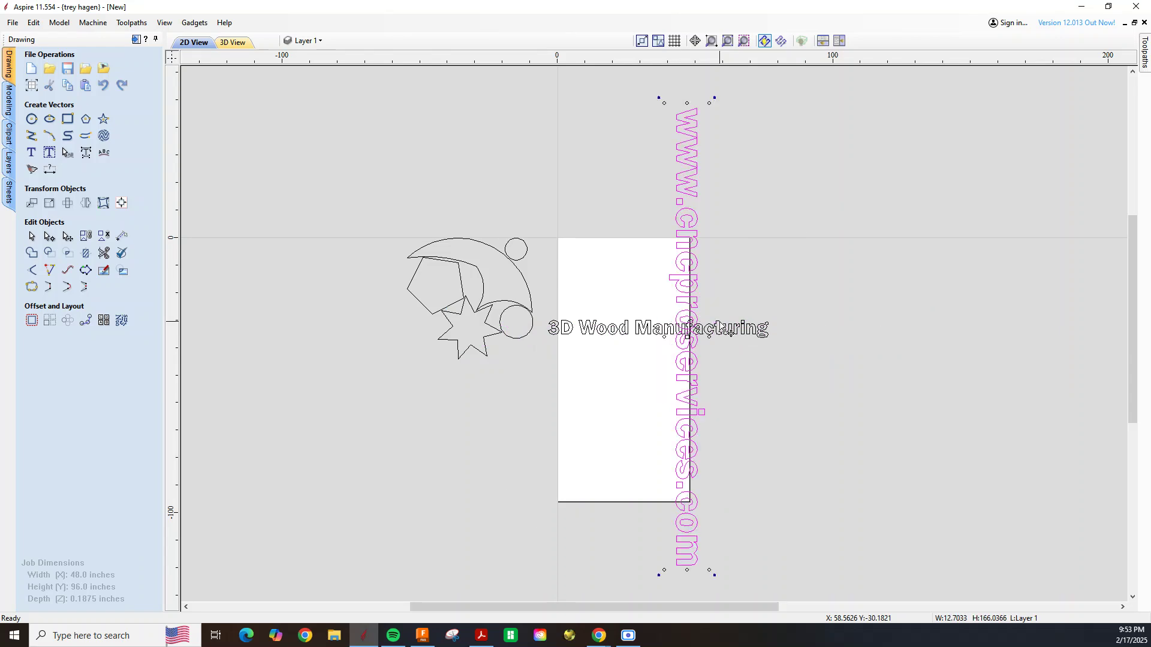
{"action": "key", "text": "ctrl+r"}
{"action": "key", "text": "Right"}
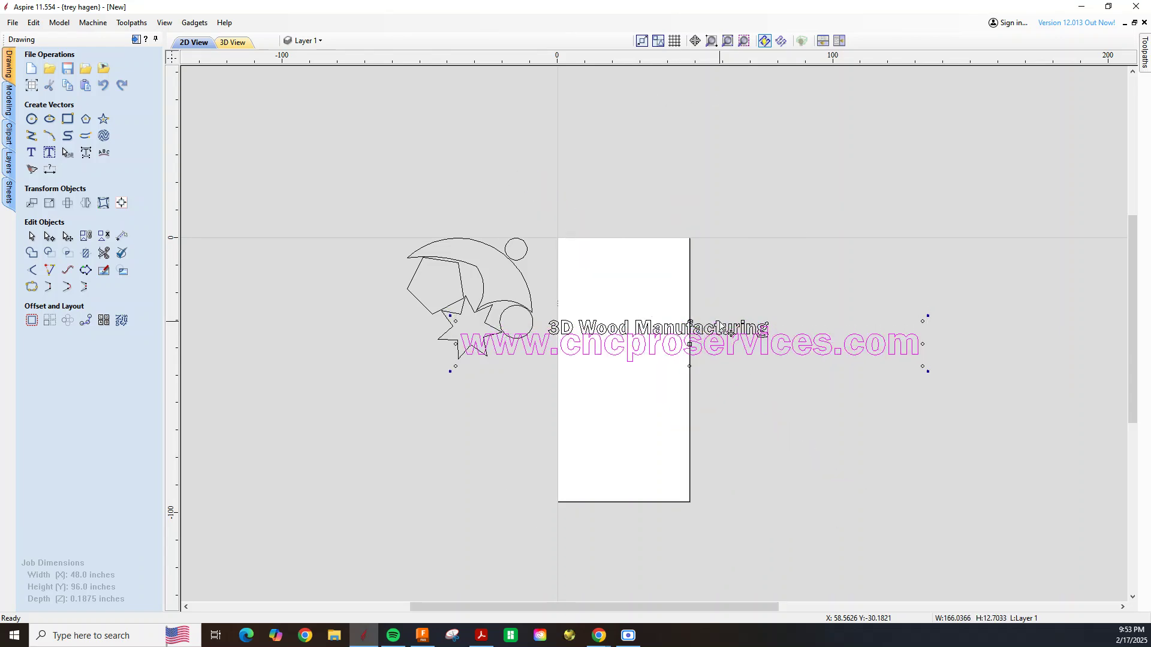
{"action": "key", "text": "Down"}
{"action": "key", "text": "Down"}
{"action": "key", "text": "Down"}
{"action": "key", "text": "Down"}
{"action": "key", "text": "Down"}
{"action": "key", "text": "Down"}
{"action": "key", "text": "Down"}
{"action": "key", "text": "Down"}
{"action": "key", "text": "Right"}
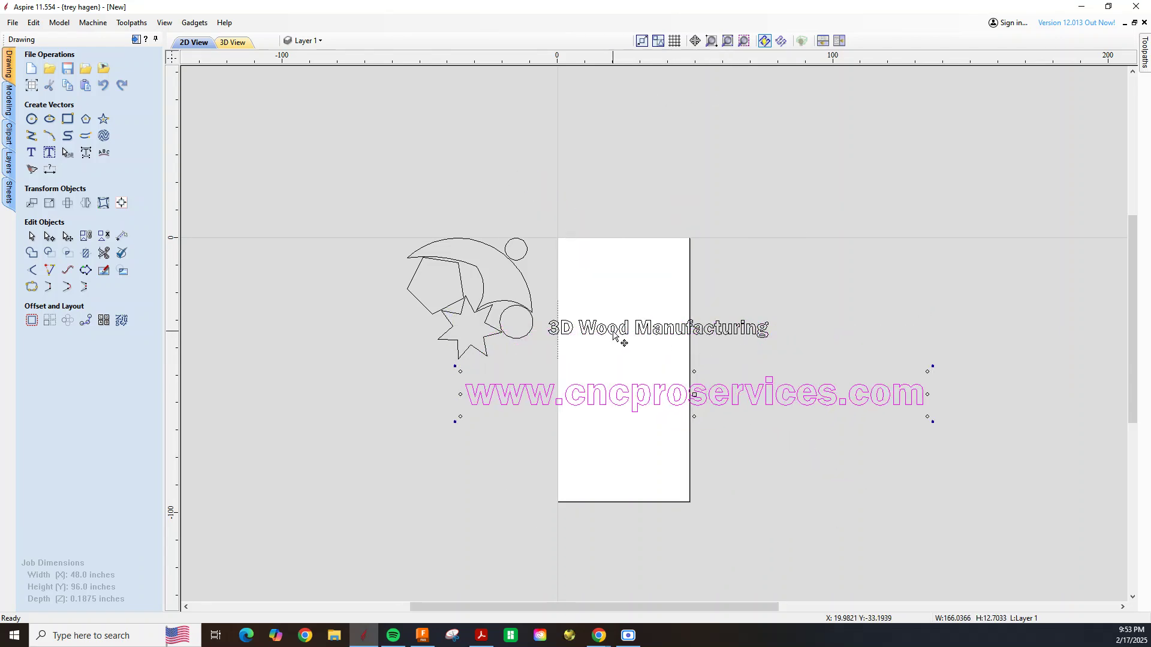
{"action": "left_click", "coordinate": [742, 360]}
{"action": "left_click_drag", "start_coordinate": [803, 428], "coordinate": [663, 264]}
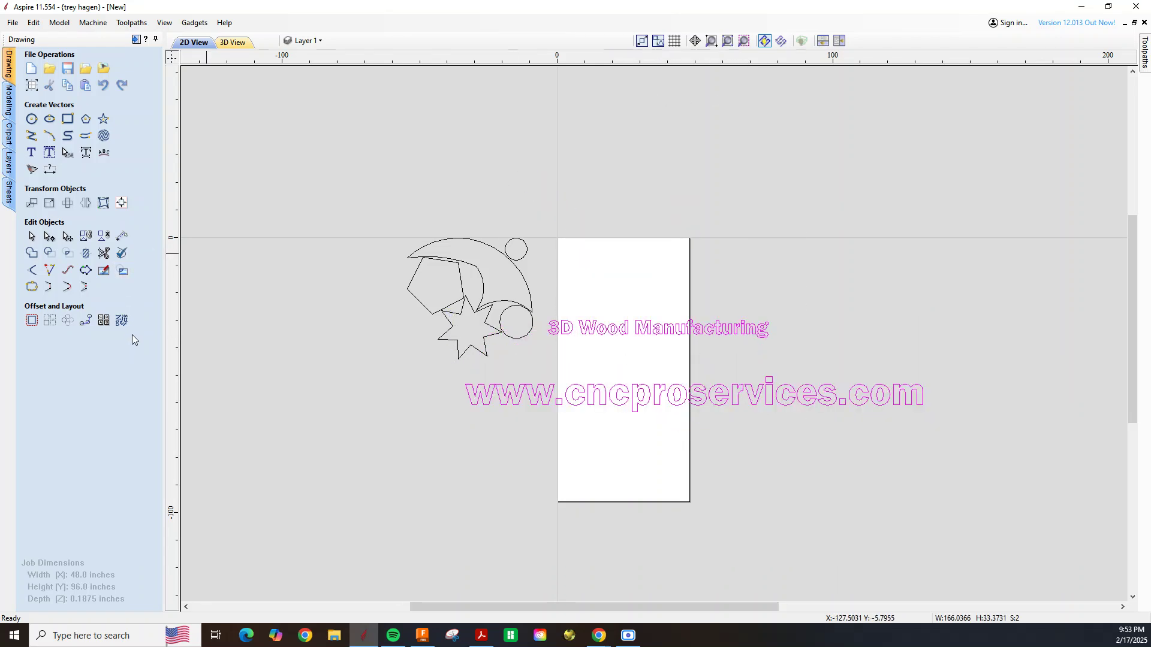
- Open Nest Parts for both text lines, preview the letter nesting, then reset the preview
{"action": "left_click", "coordinate": [122, 320]}
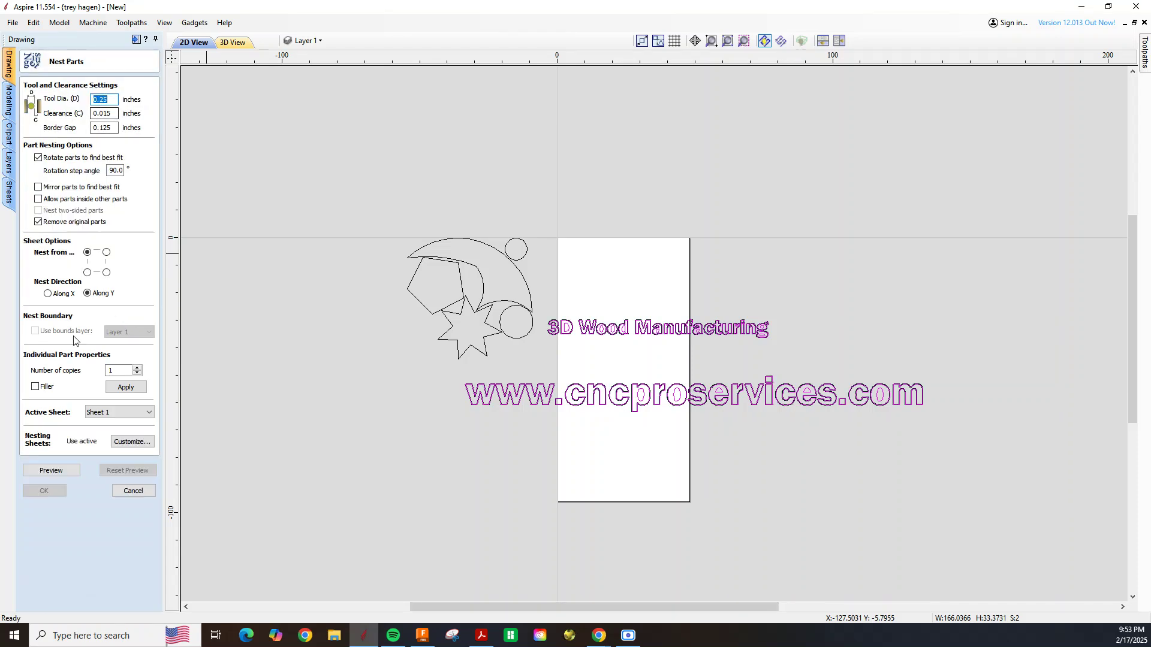
{"action": "left_click", "coordinate": [69, 471]}
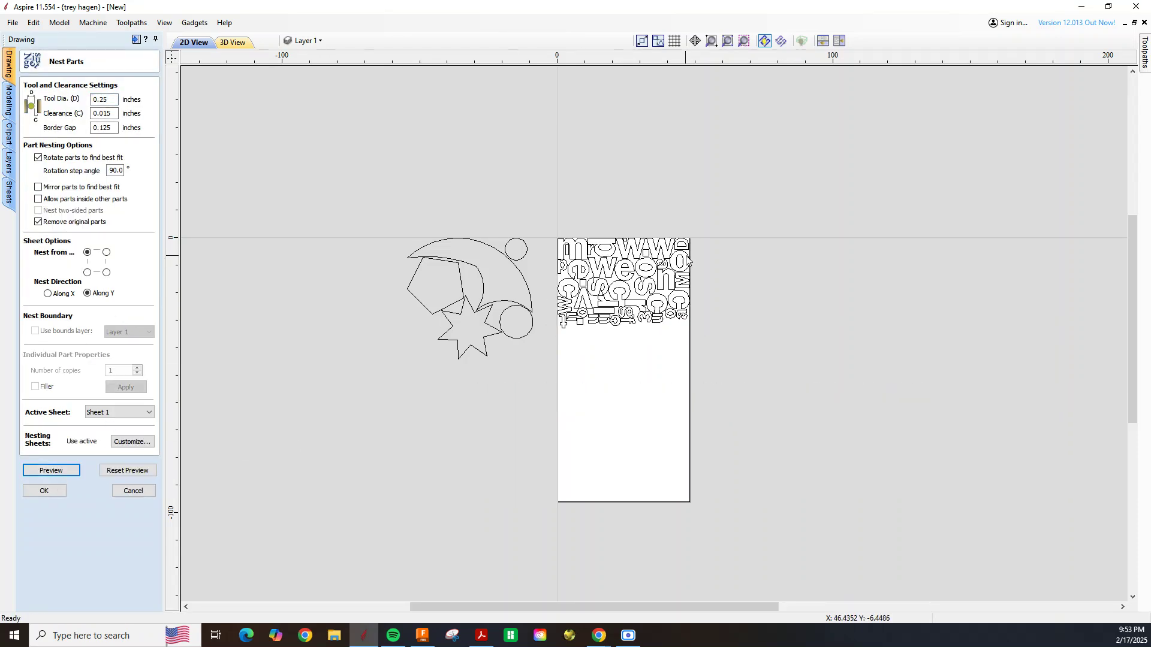
{"action": "scroll", "coordinate": [557, 261], "scroll_direction": "up", "scroll_amount": 3}
{"action": "scroll", "coordinate": [590, 272], "scroll_direction": "down", "scroll_amount": 3}
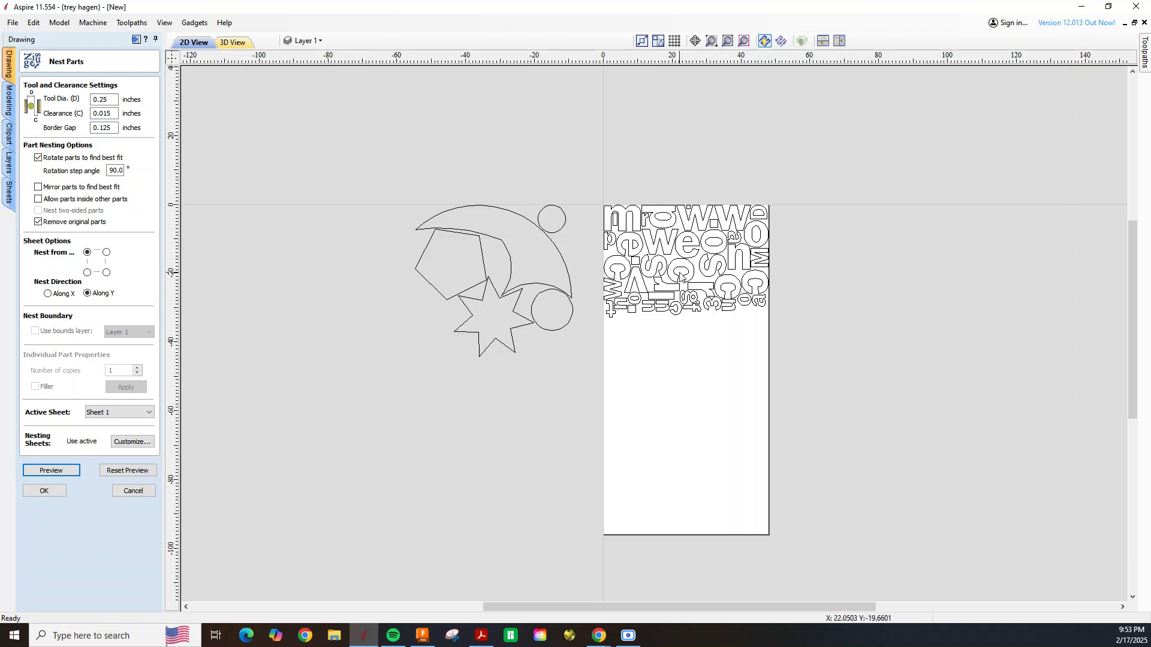
{"action": "left_click", "coordinate": [128, 471]}
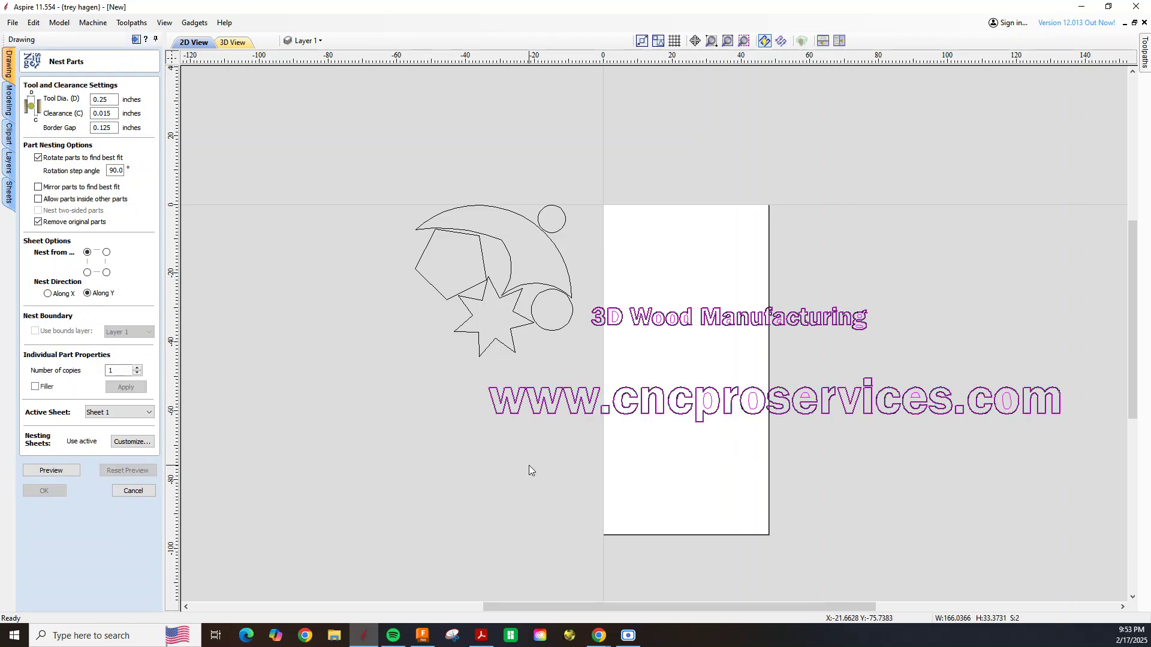
- Add the five outline shapes to the selection, then preview and accept the combined nest with both text lines
{"action": "left_click", "coordinate": [423, 226], "text": "shift"}
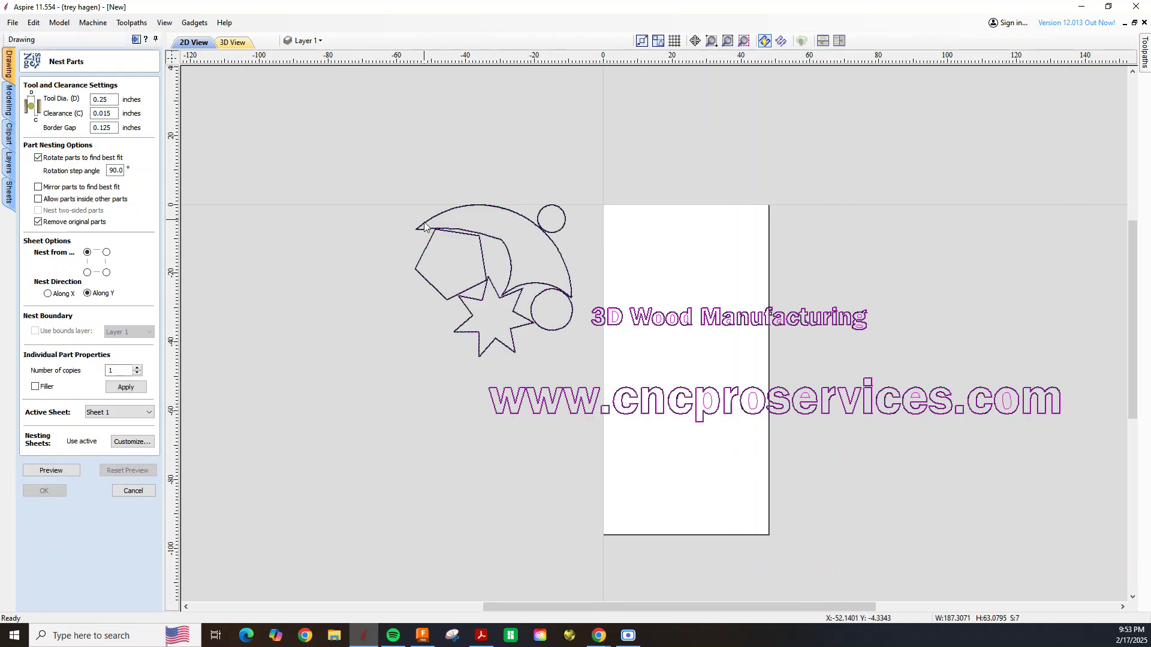
{"action": "left_click", "coordinate": [49, 473]}
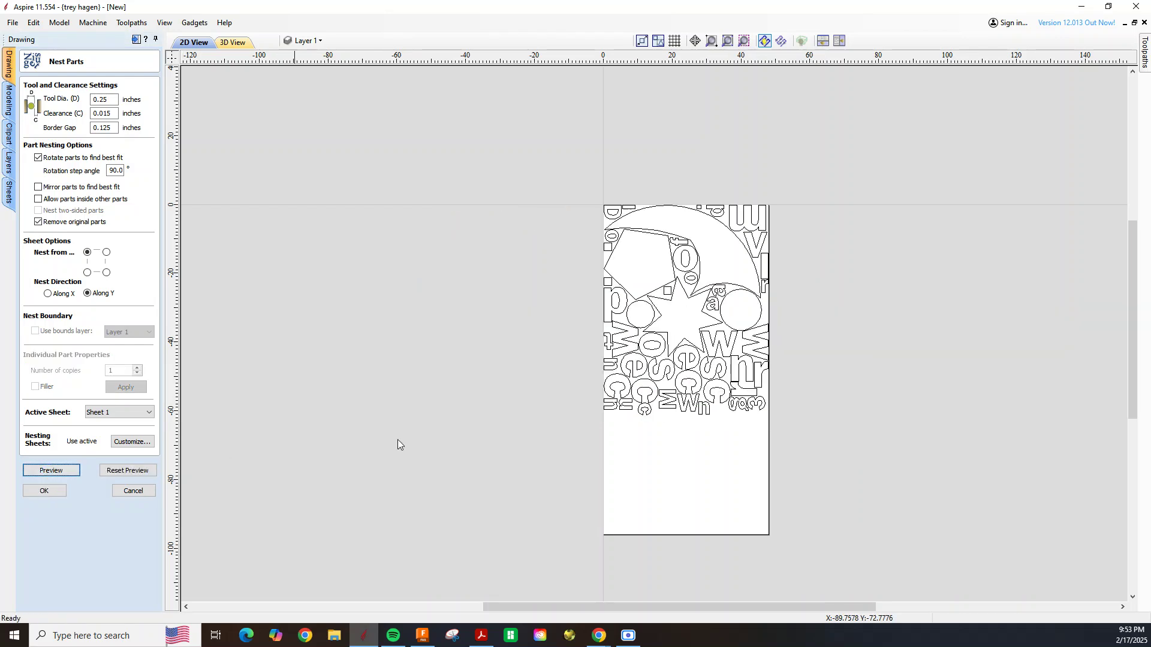
{"action": "left_click", "coordinate": [35, 493]}
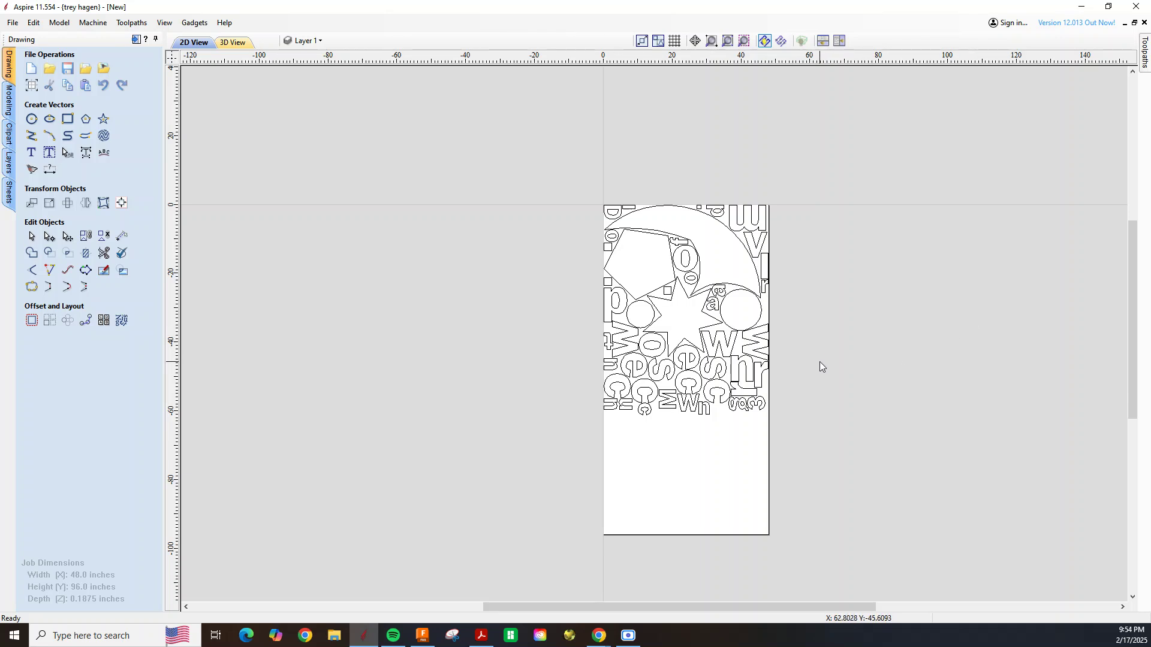
{"action": "scroll", "coordinate": [655, 307], "scroll_direction": "up", "scroll_amount": 2}
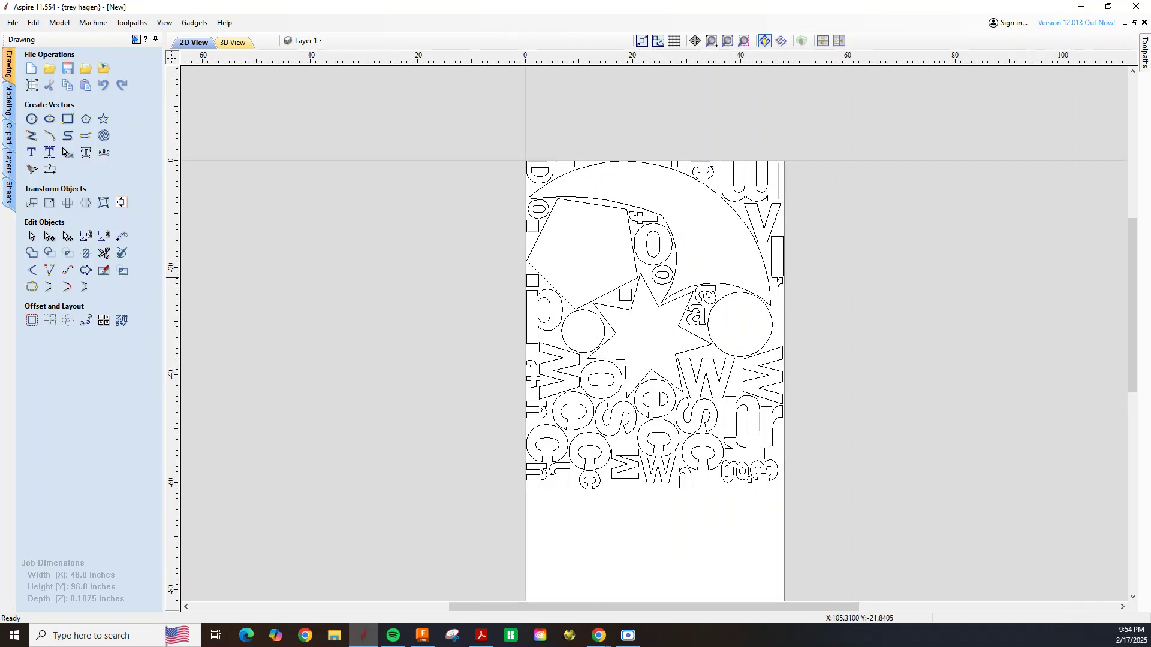
{"action": "left_click", "coordinate": [122, 320]}
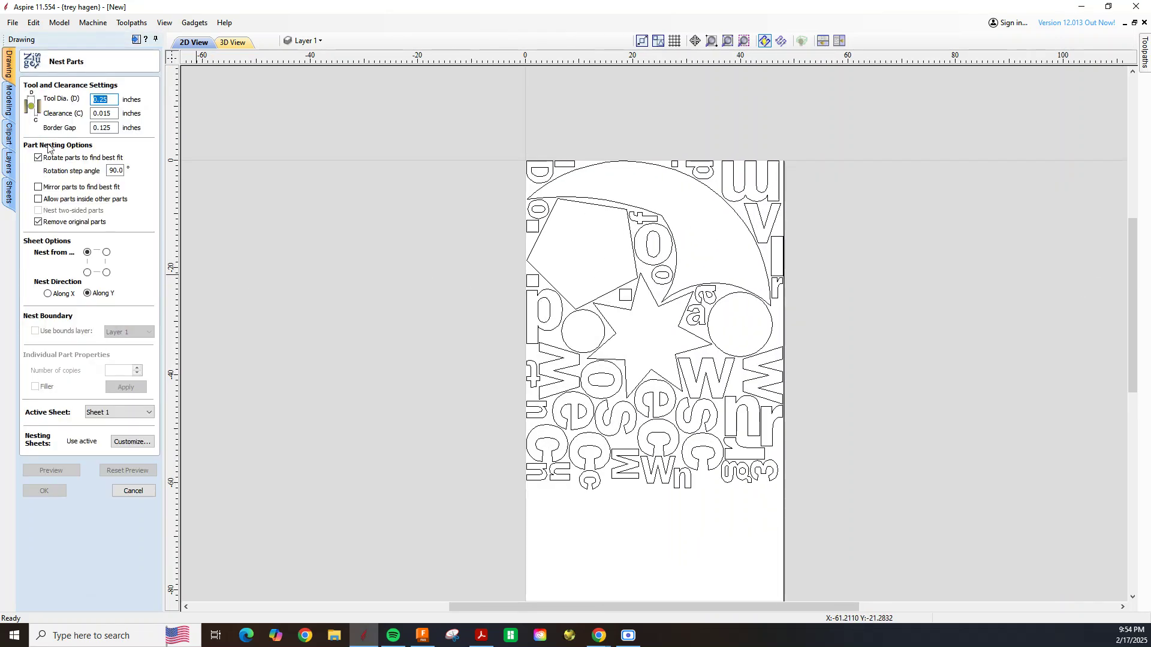
{"action": "left_click", "coordinate": [108, 103]}
{"action": "left_click", "coordinate": [103, 101]}
{"action": "left_click", "coordinate": [133, 490]}
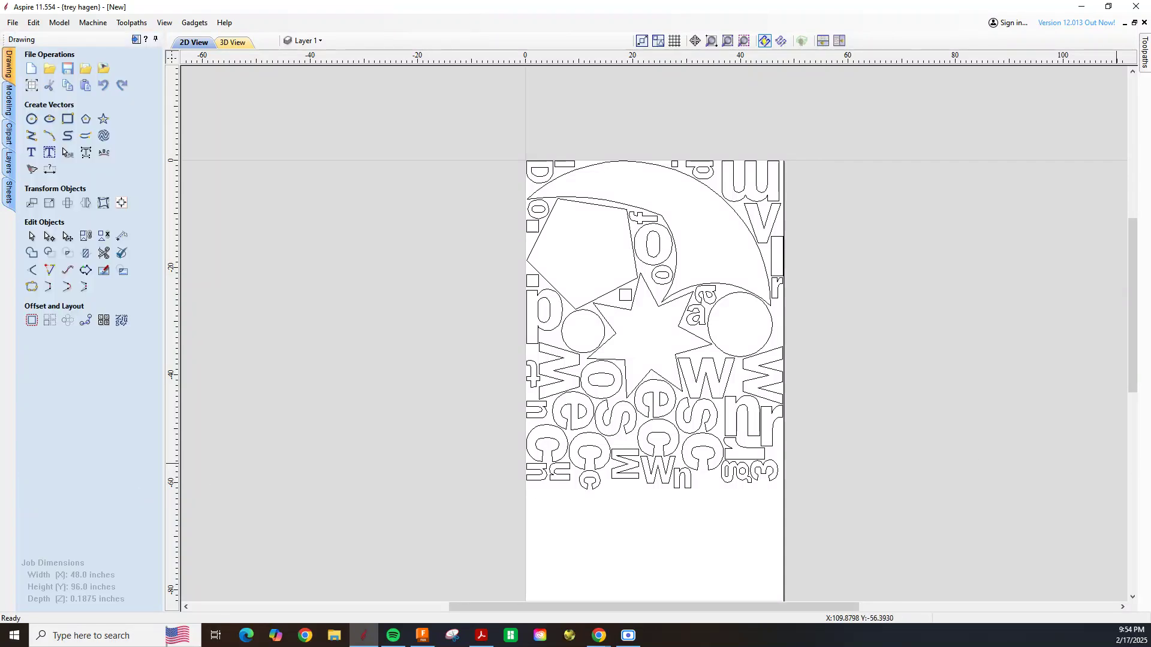